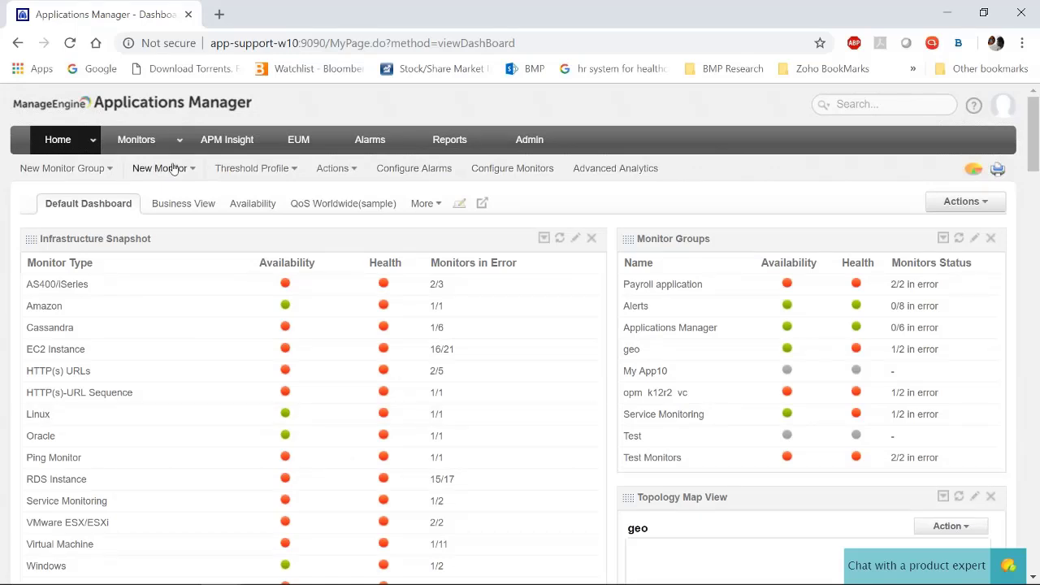
Open the form for adding a new AS400/iSeries monitor and review its required connection and credential fields.
click(136, 142)
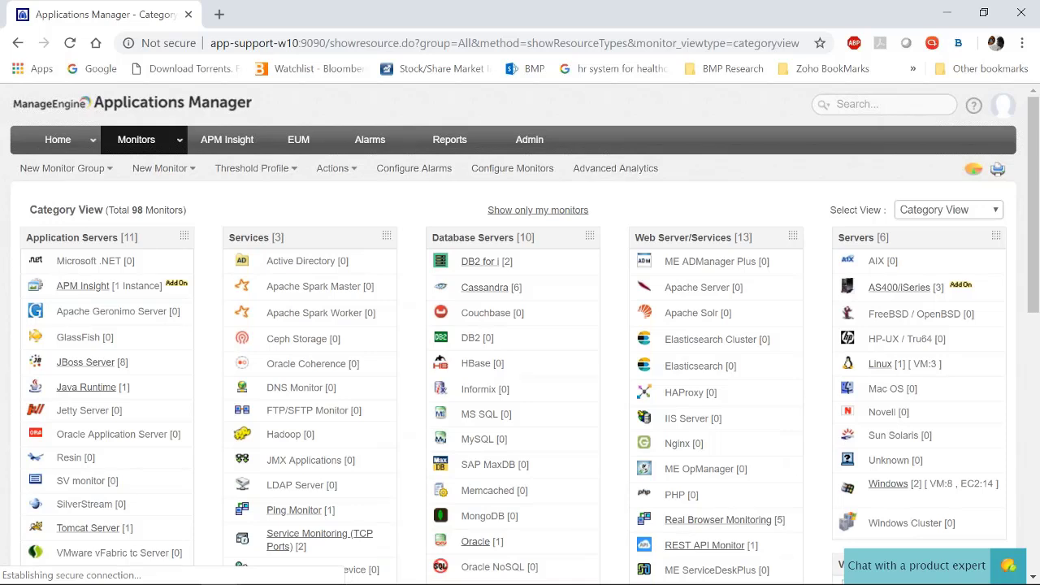
scroll(269, 208, down, 2)
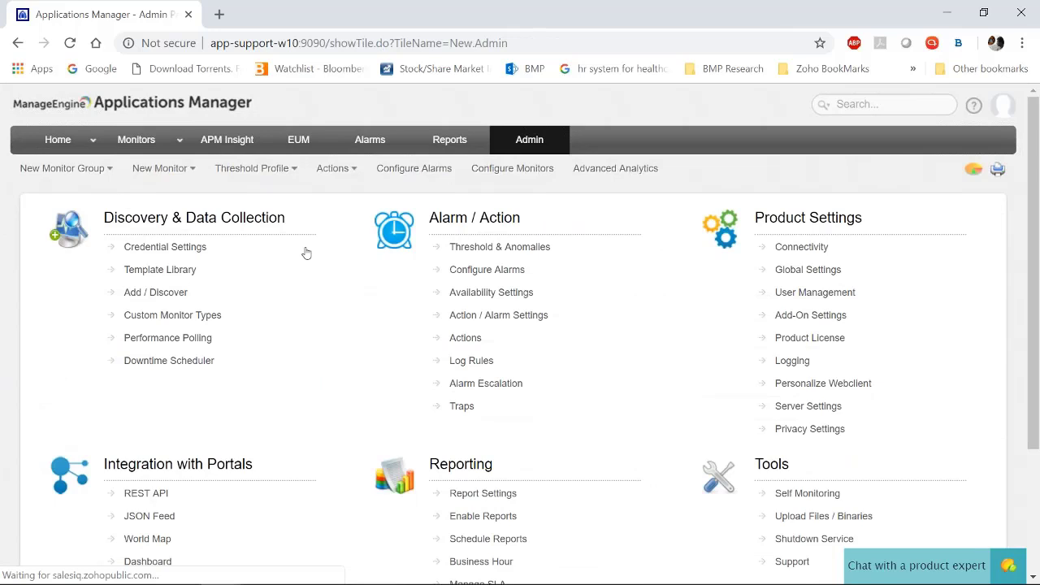
click(306, 254)
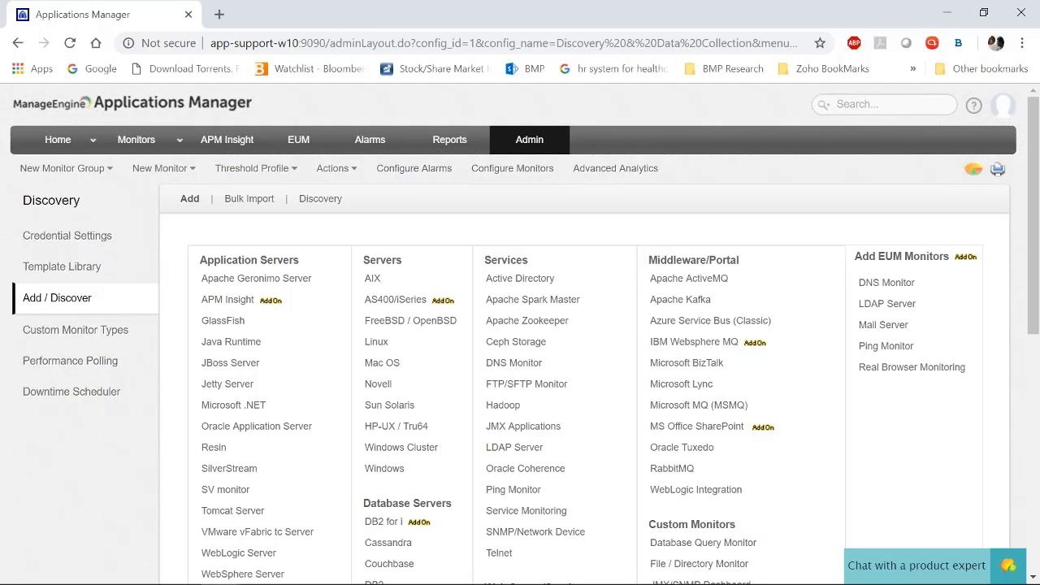
click(396, 299)
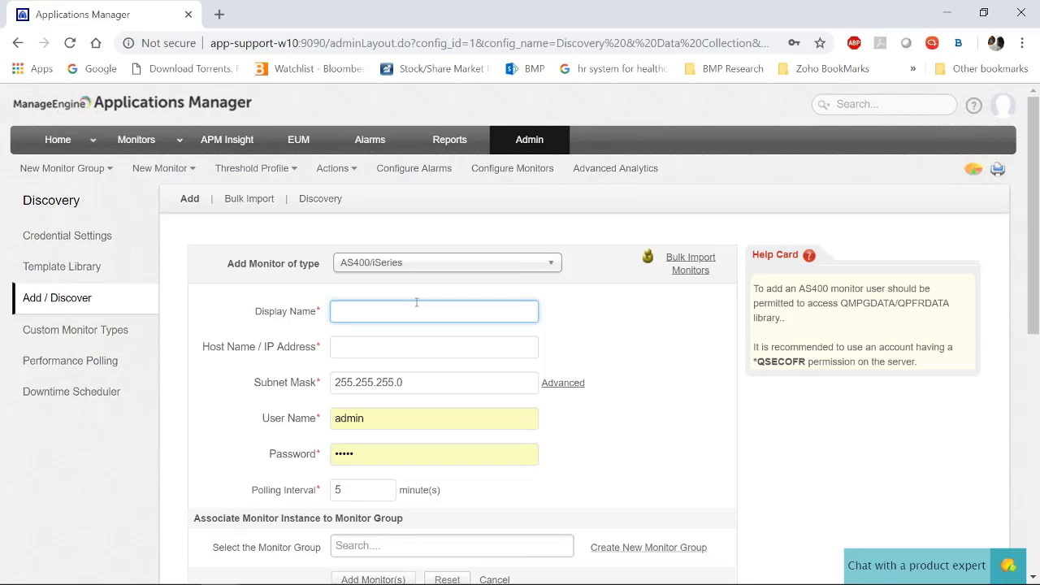
scroll(417, 302, down, 1)
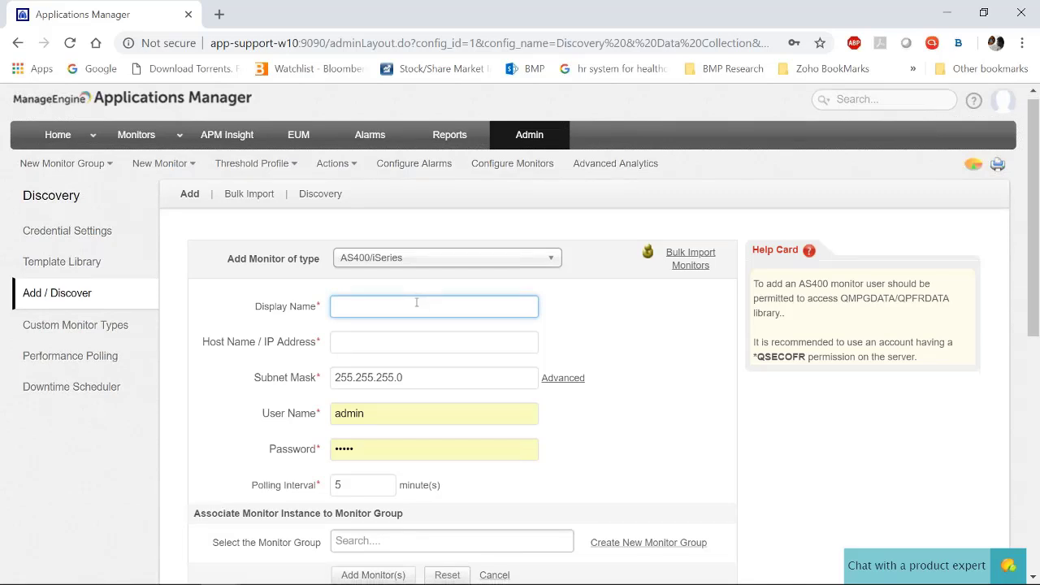
scroll(417, 302, down, 1)
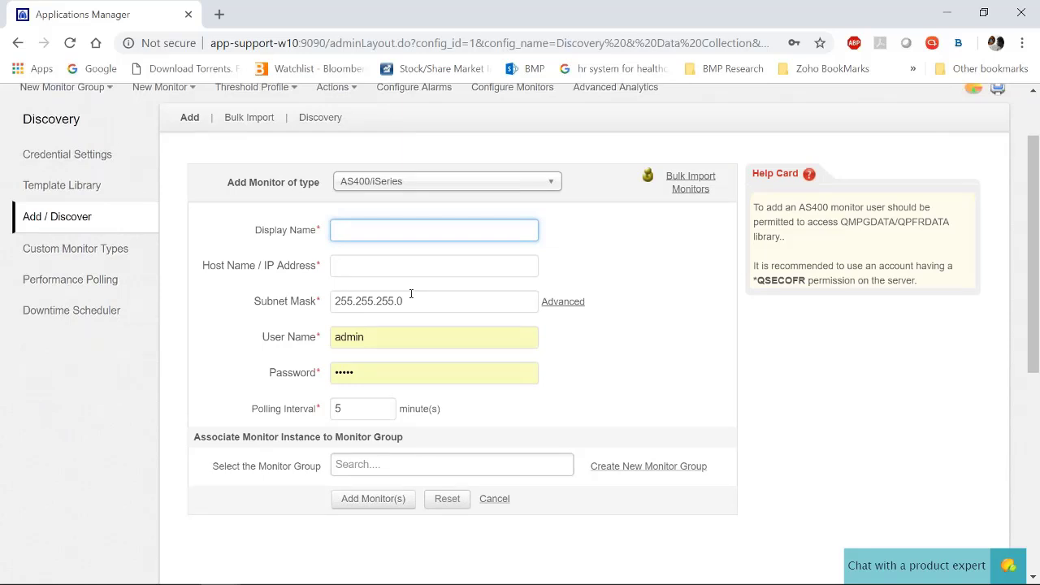
scroll(412, 294, up, 1)
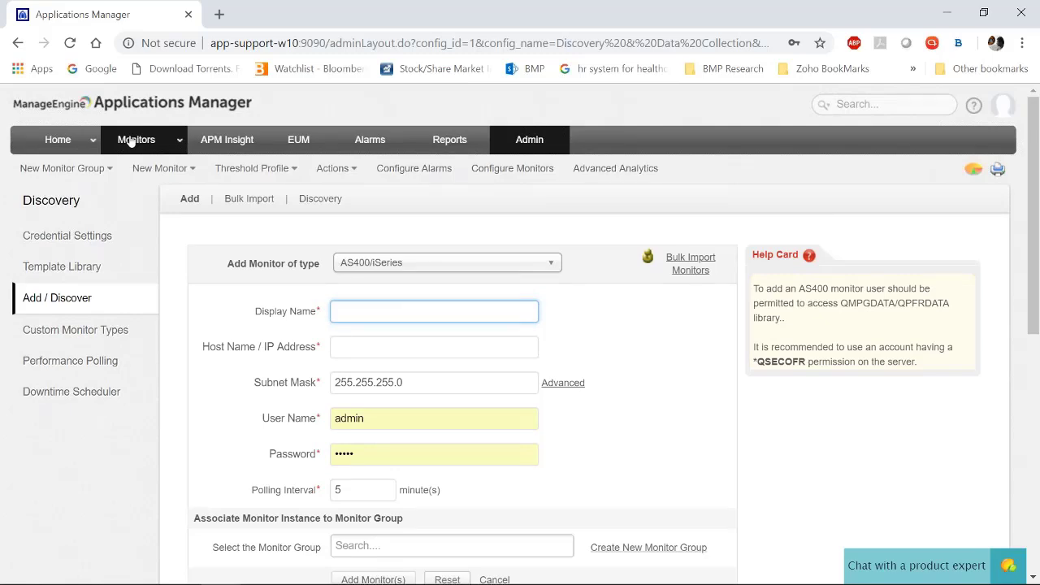
Open the AS400 New monitor from the AS400/iSeries servers and review its overview gauges, histories and system status.
click(130, 141)
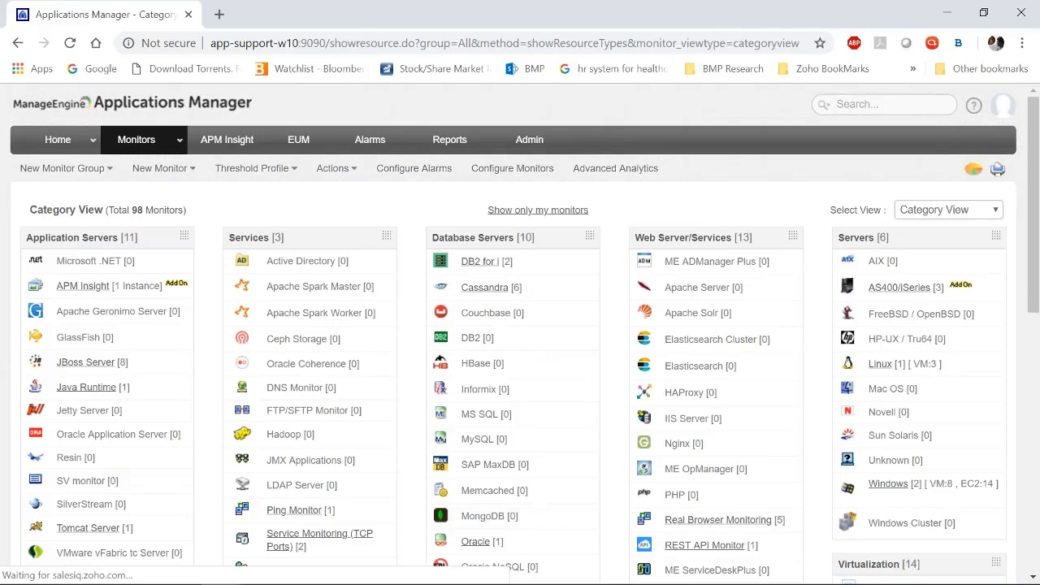
click(899, 288)
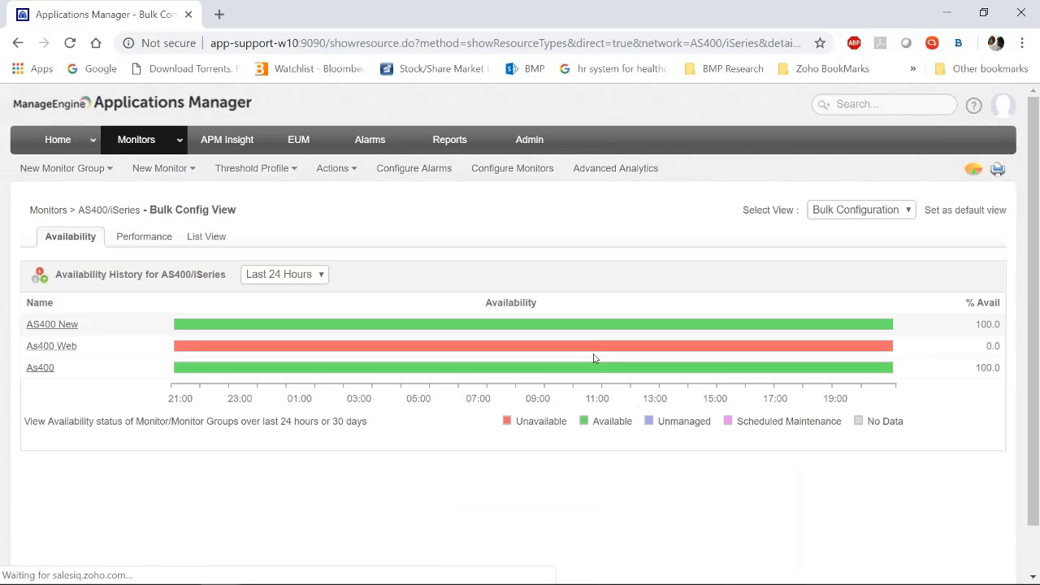
click(57, 325)
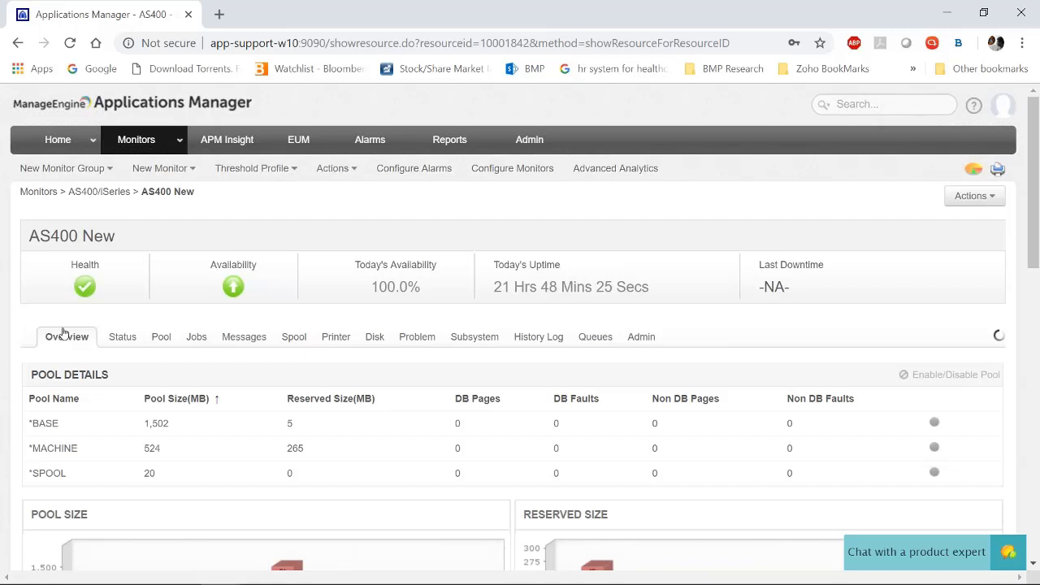
scroll(209, 321, down, 2)
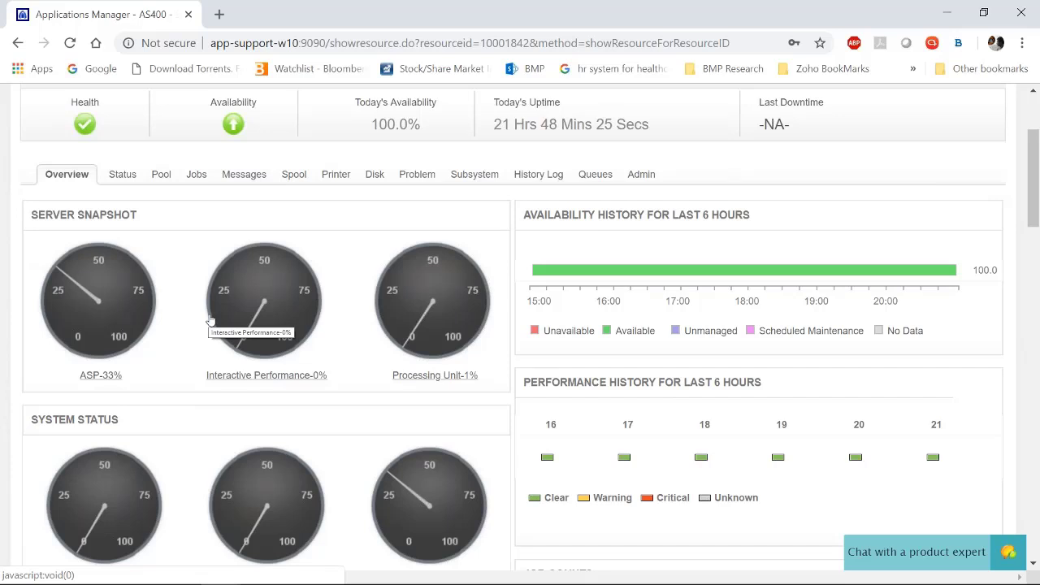
scroll(210, 321, down, 1)
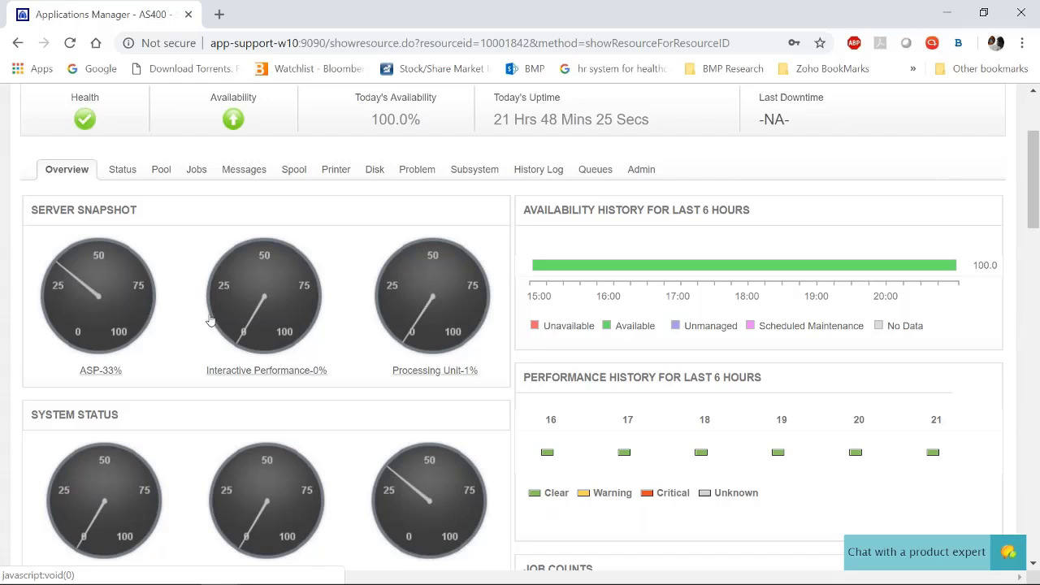
scroll(210, 321, down, 1)
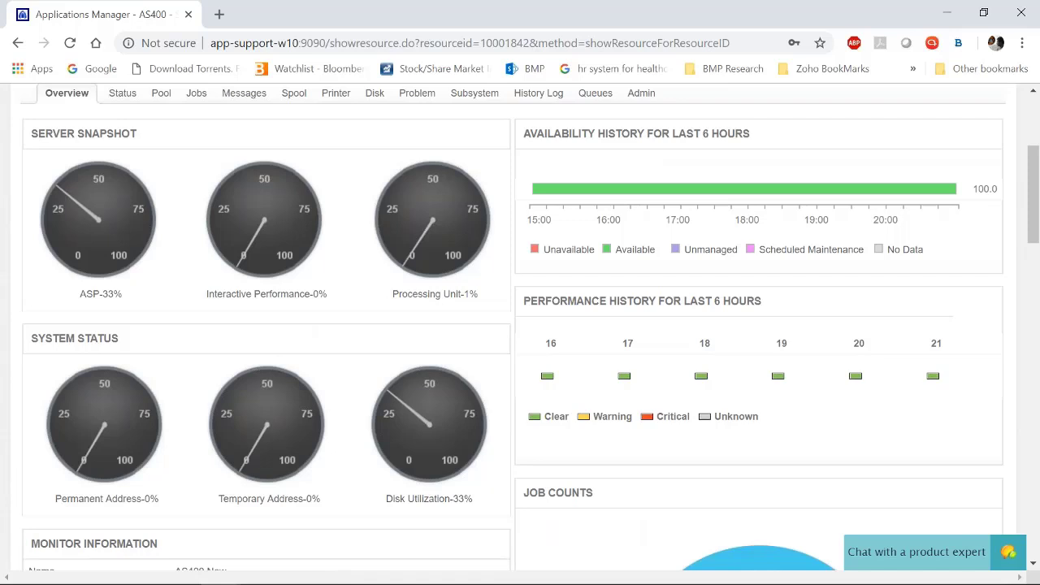
scroll(520, 325, down, 2)
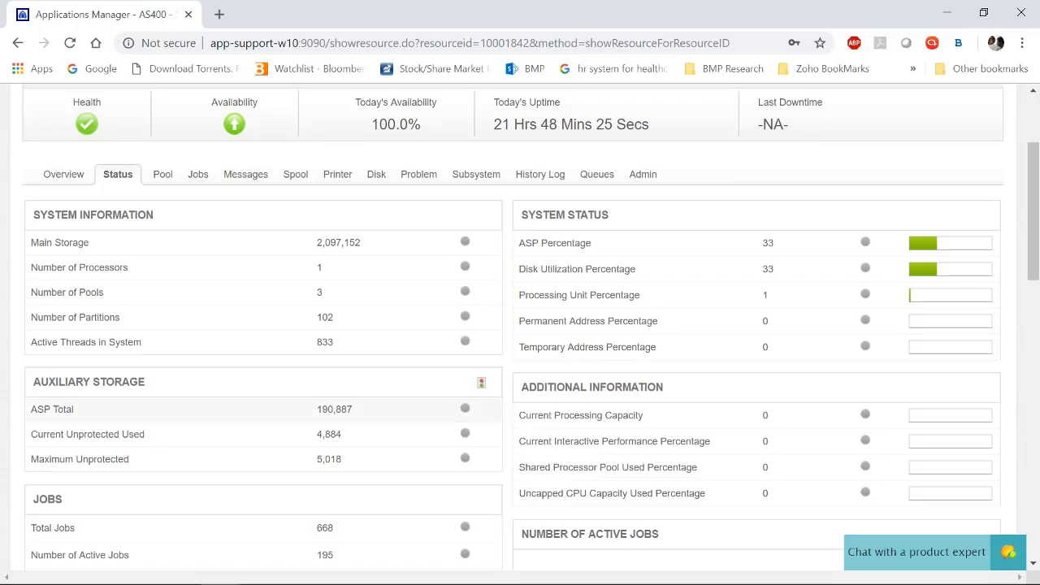
Examine the pool details of AS400 New along with the pool size and reserved size charts.
click(156, 175)
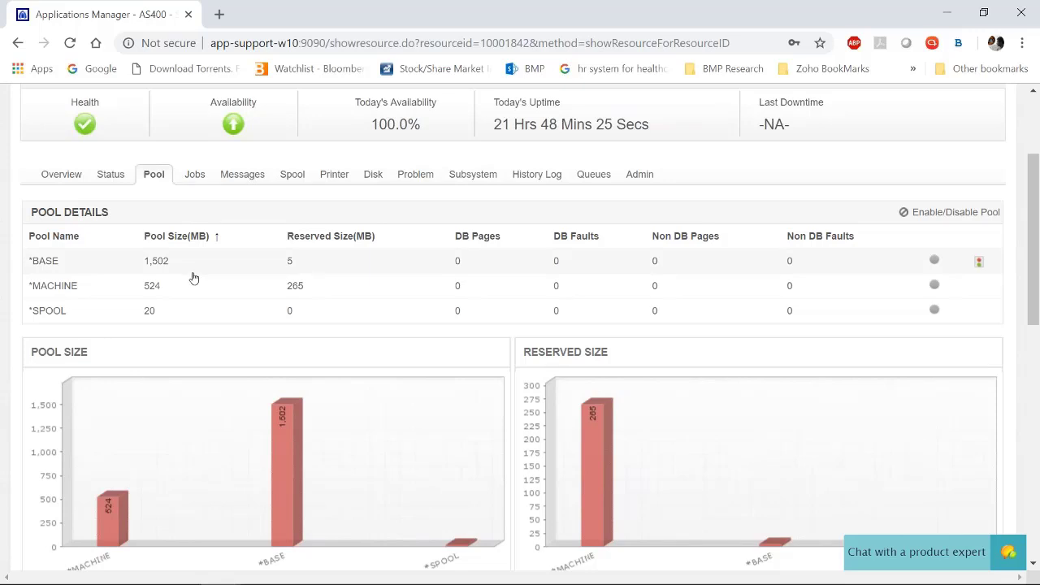
scroll(193, 278, down, 1)
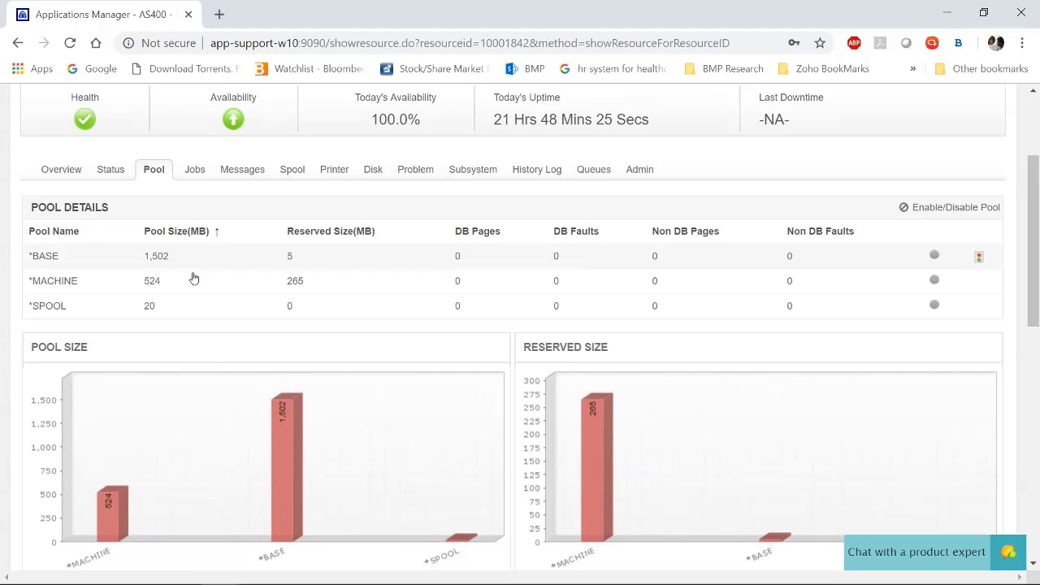
scroll(193, 278, down, 1)
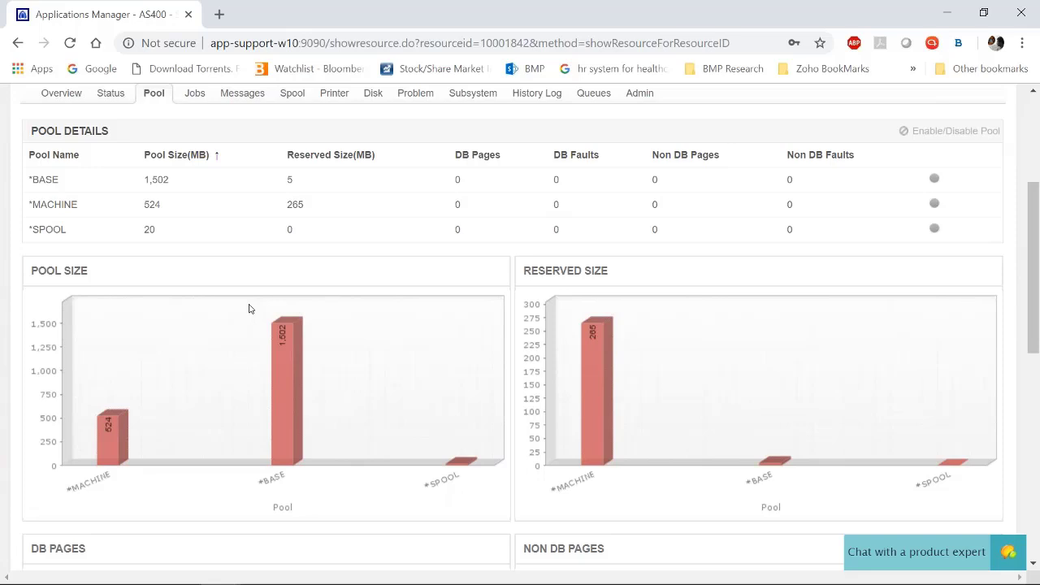
scroll(250, 308, up, 1)
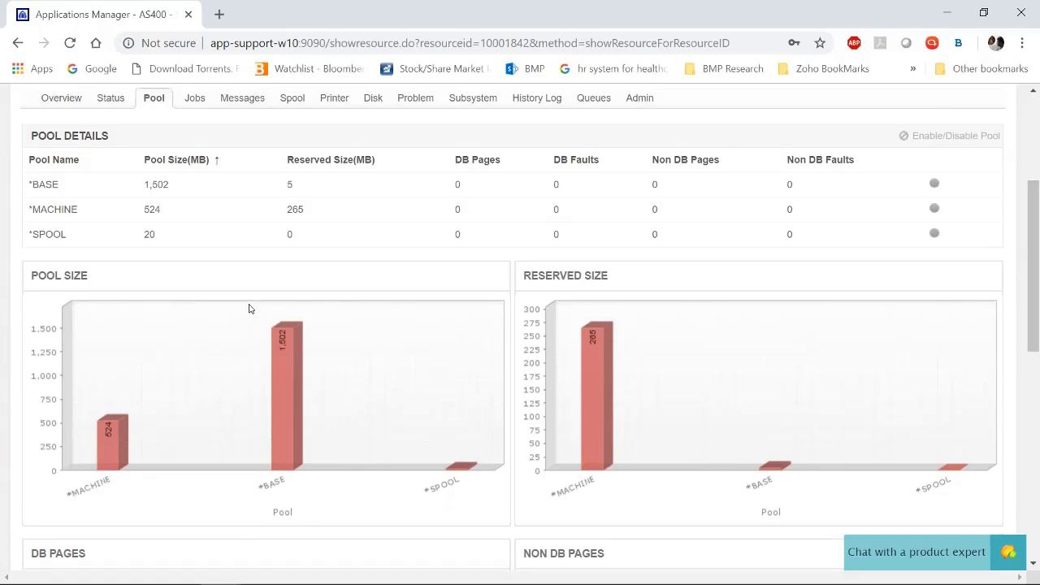
scroll(250, 309, up, 2)
Examine the job summary and go through the job details list of AS400 New.
click(192, 258)
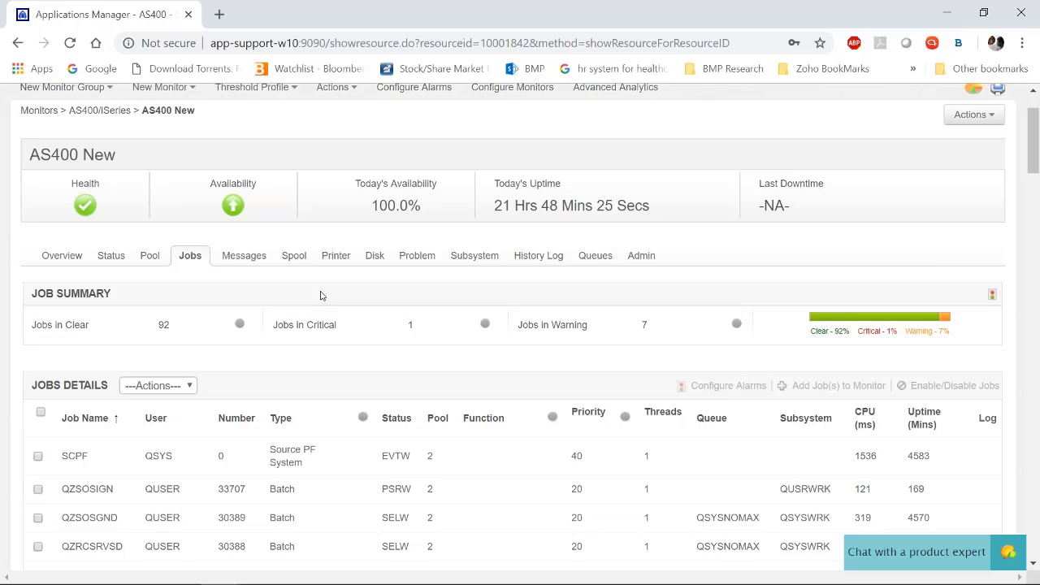
scroll(320, 296, down, 1)
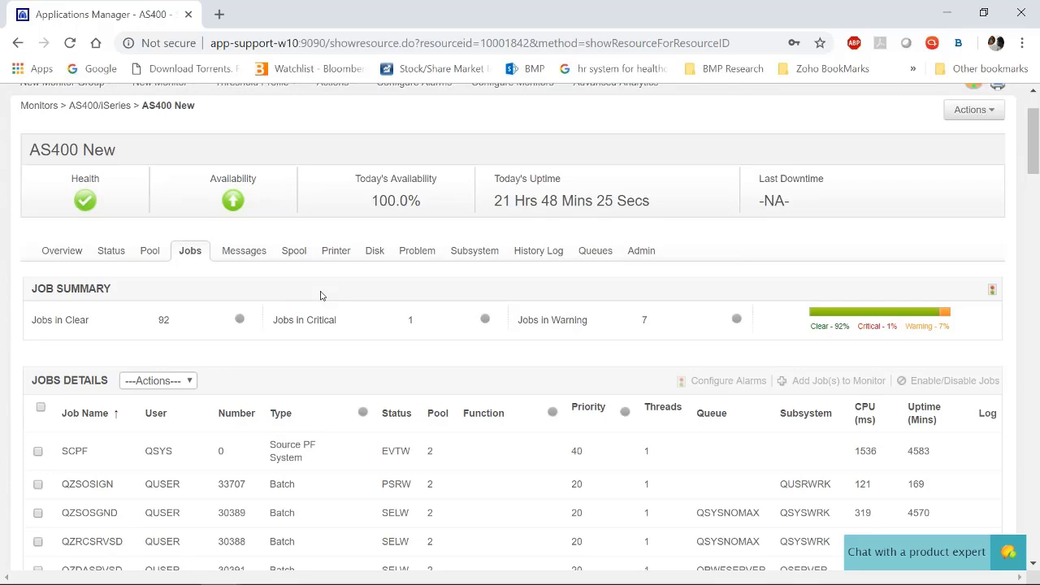
scroll(321, 295, down, 3)
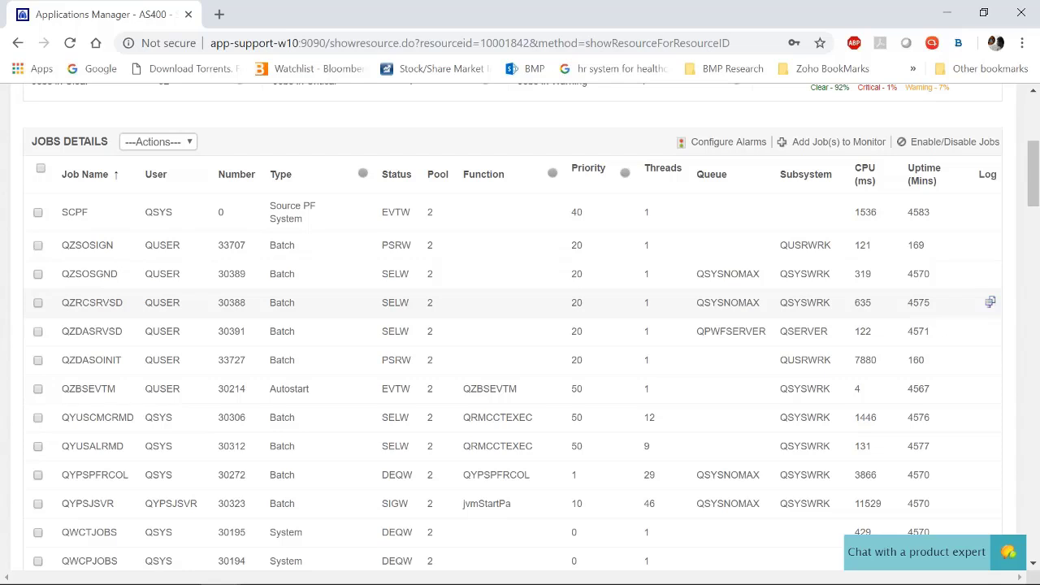
scroll(320, 296, down, 2)
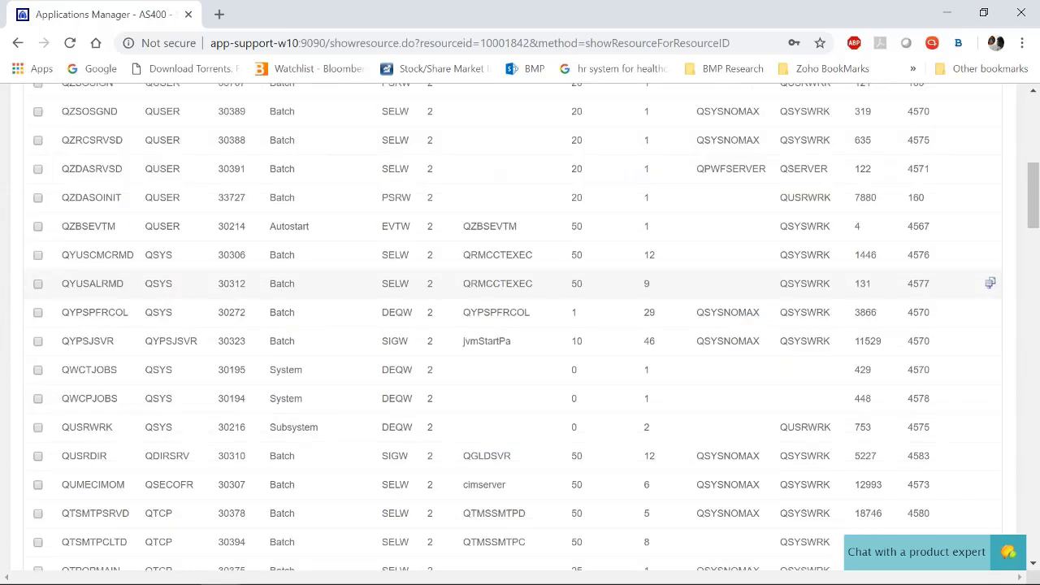
scroll(520, 292, up, 3)
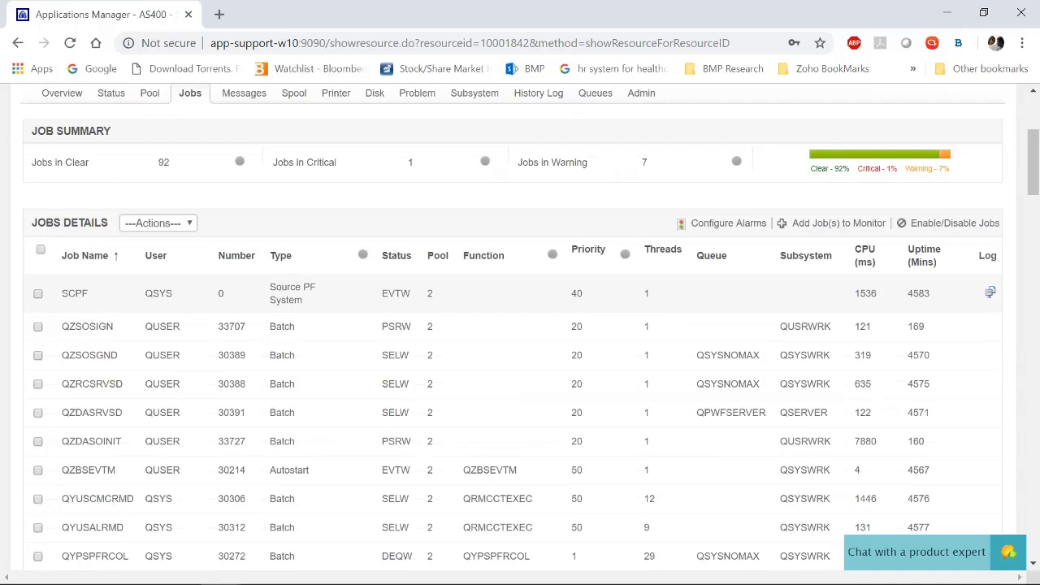
scroll(520, 325, up, 1)
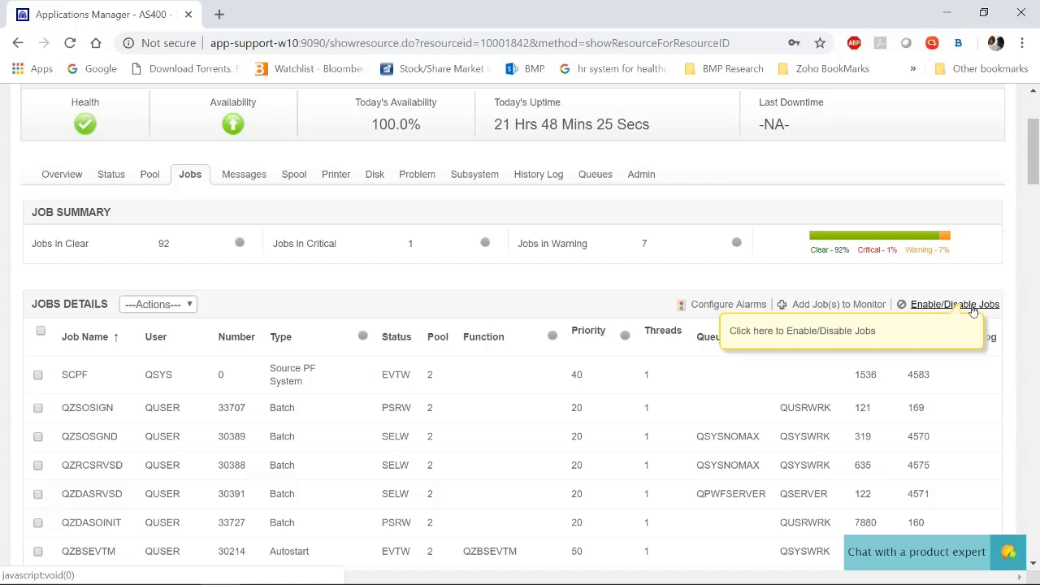
Check the data collection settings for AS400 New, close them, and inspect the job summary and monitored jobs.
click(972, 311)
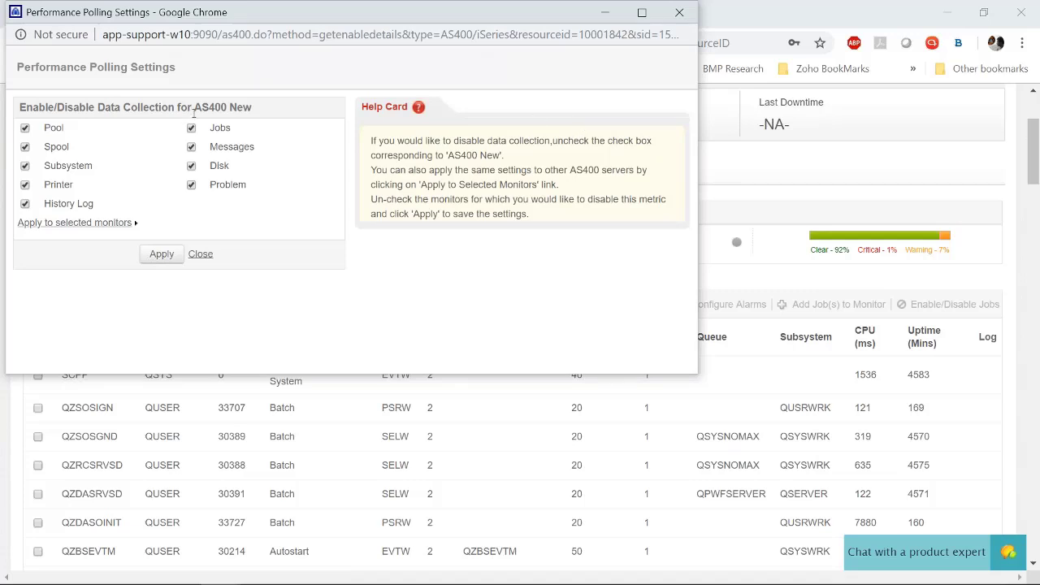
click(199, 254)
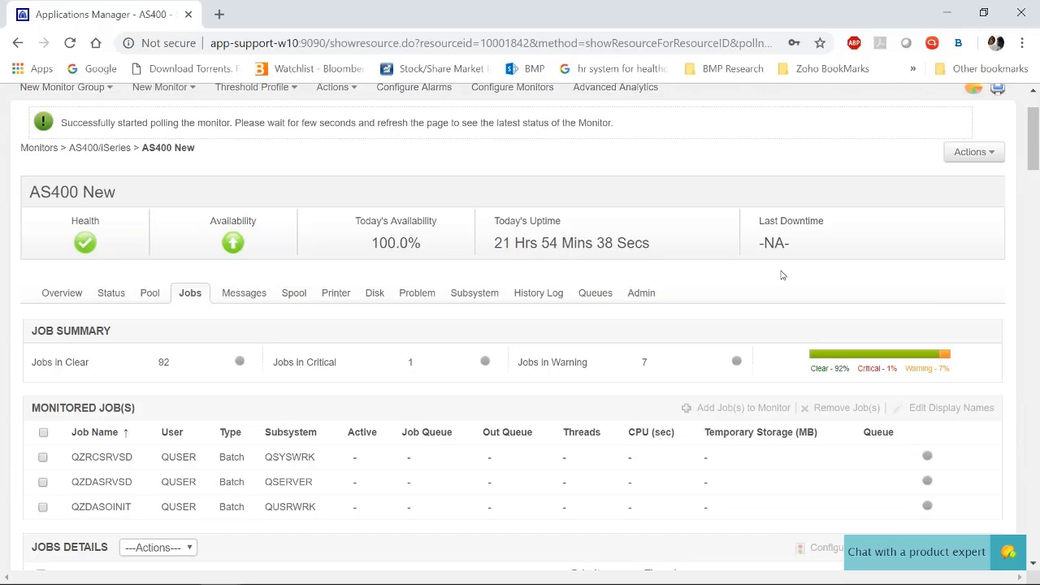
mouse_move(967, 348)
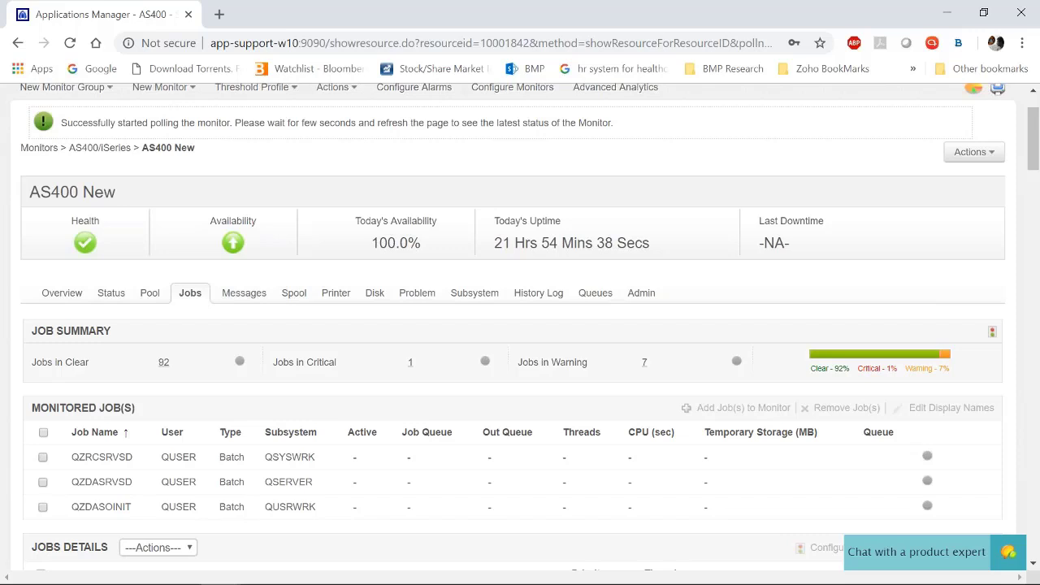
mouse_move(968, 460)
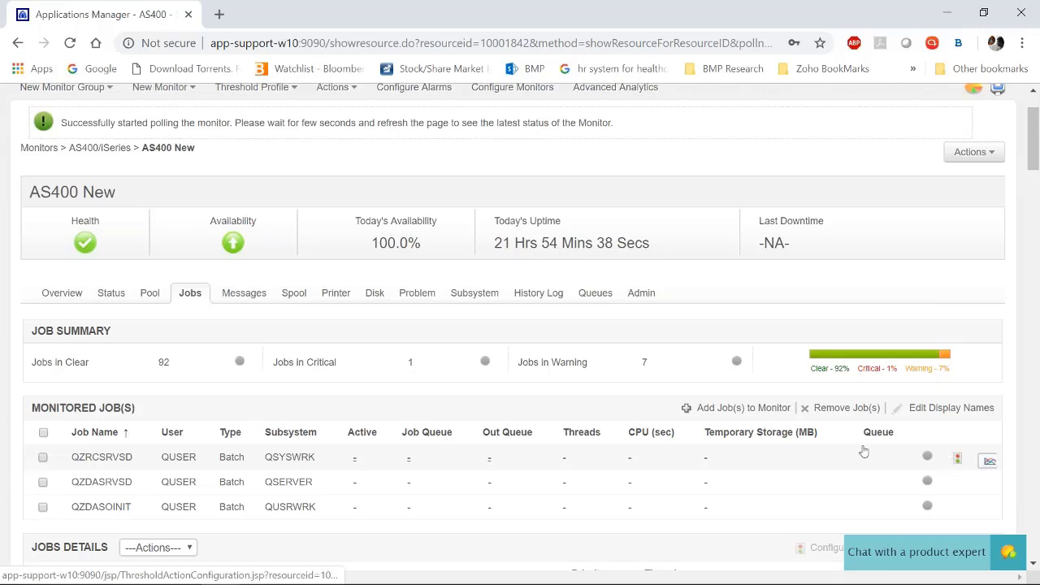
Examine the disk details and the disk utilization chart of AS400 New.
click(374, 296)
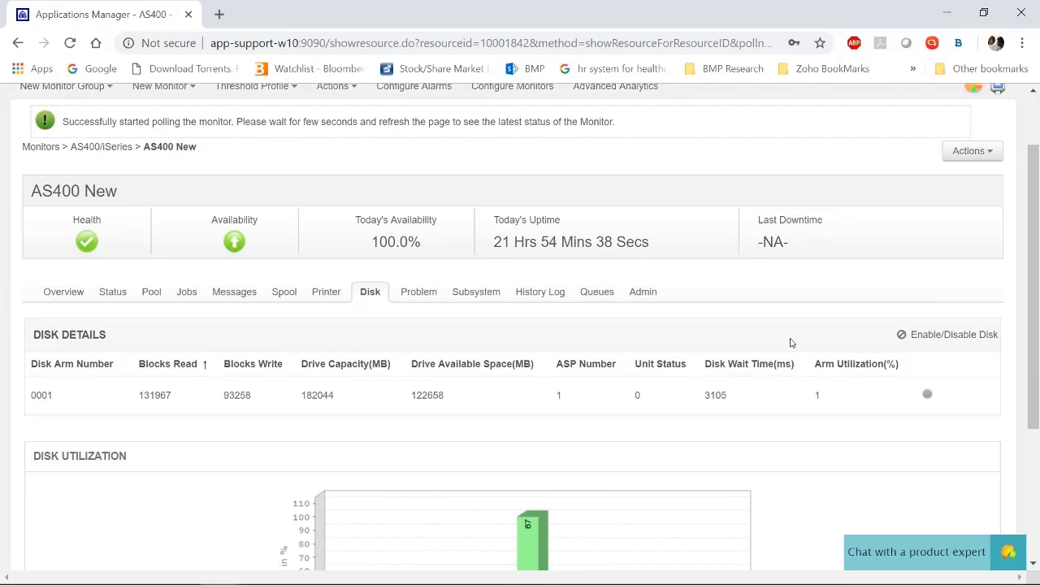
scroll(790, 342, down, 2)
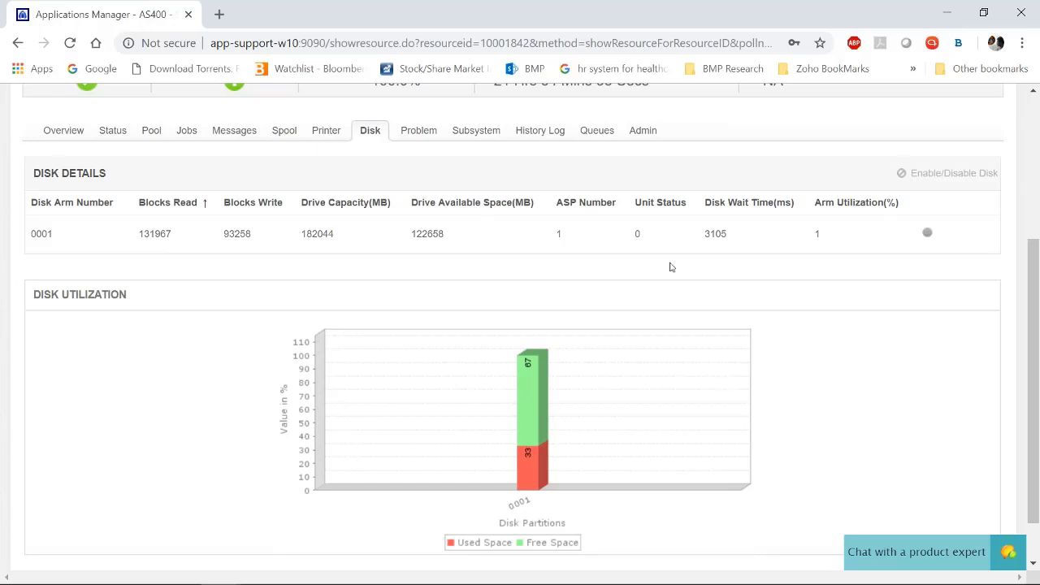
Bring up the full-size window for adding data queues to monitor on AS400 New and check the available queue types.
click(600, 132)
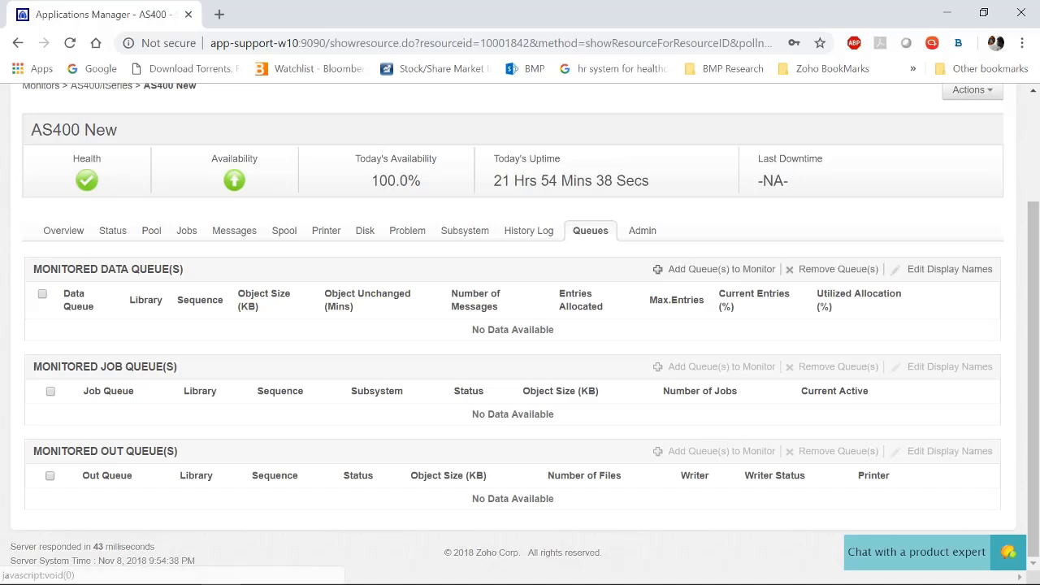
click(722, 269)
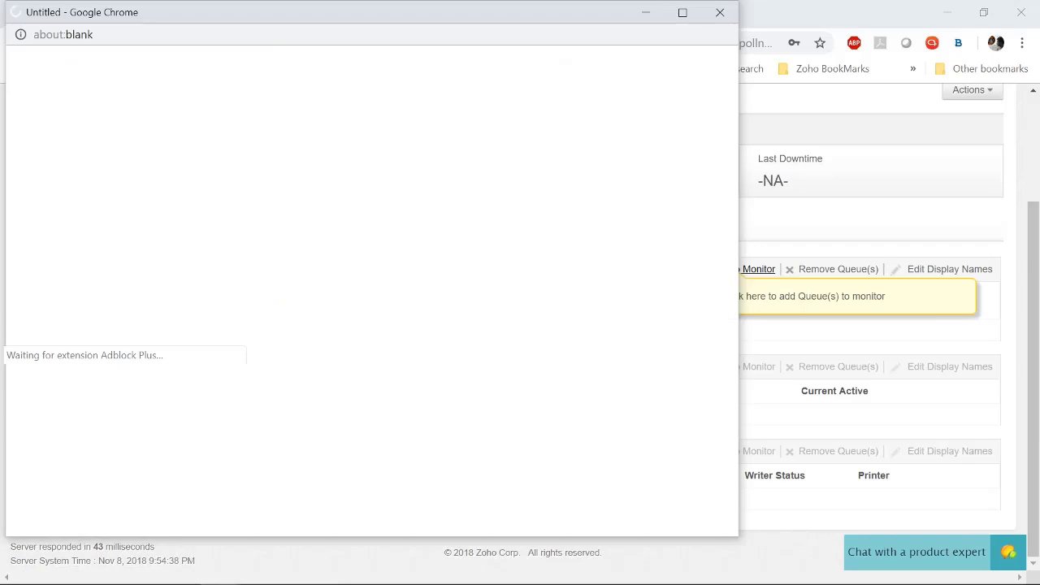
click(683, 13)
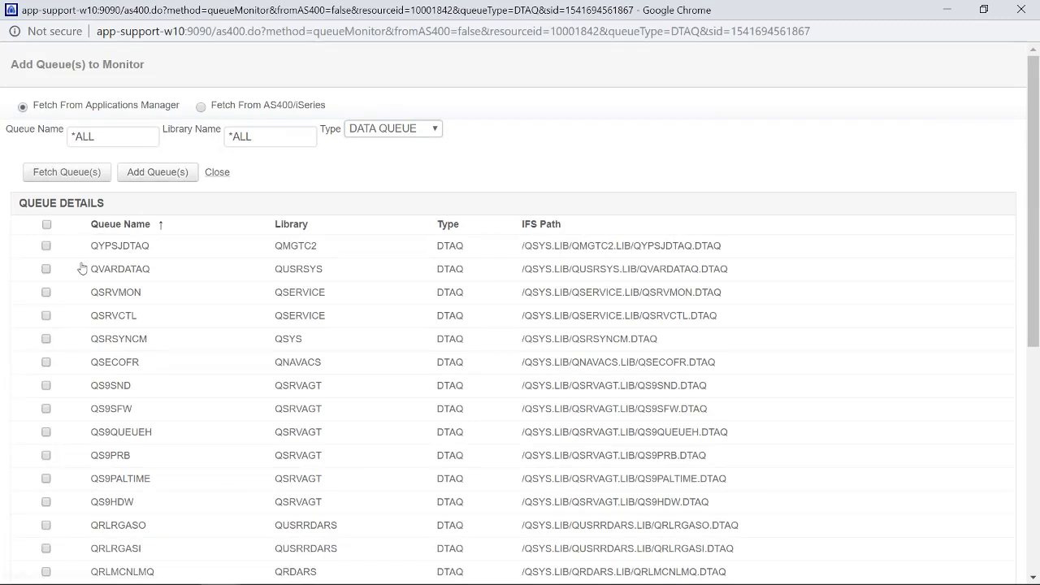
click(435, 128)
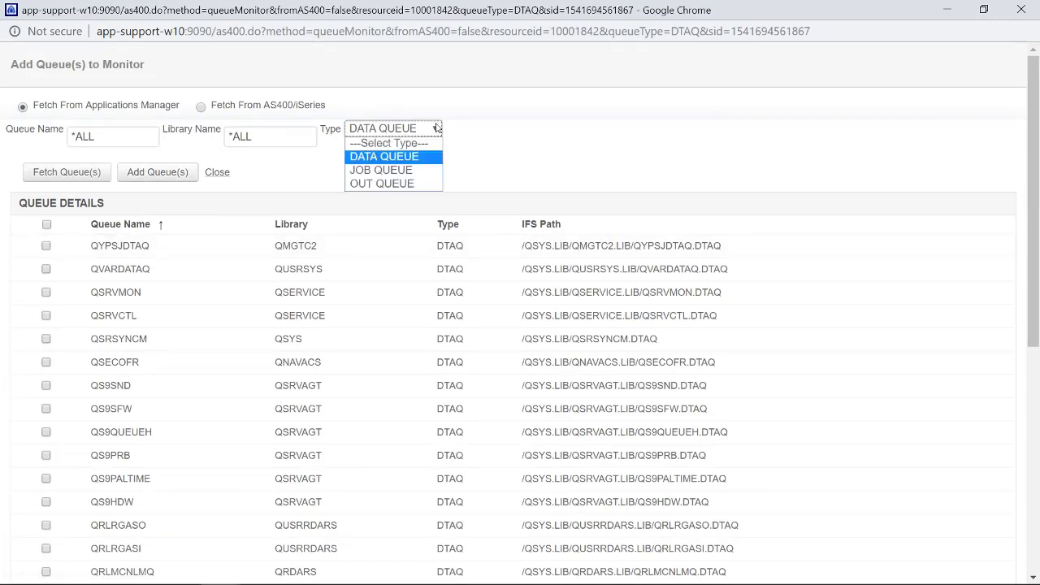
click(544, 149)
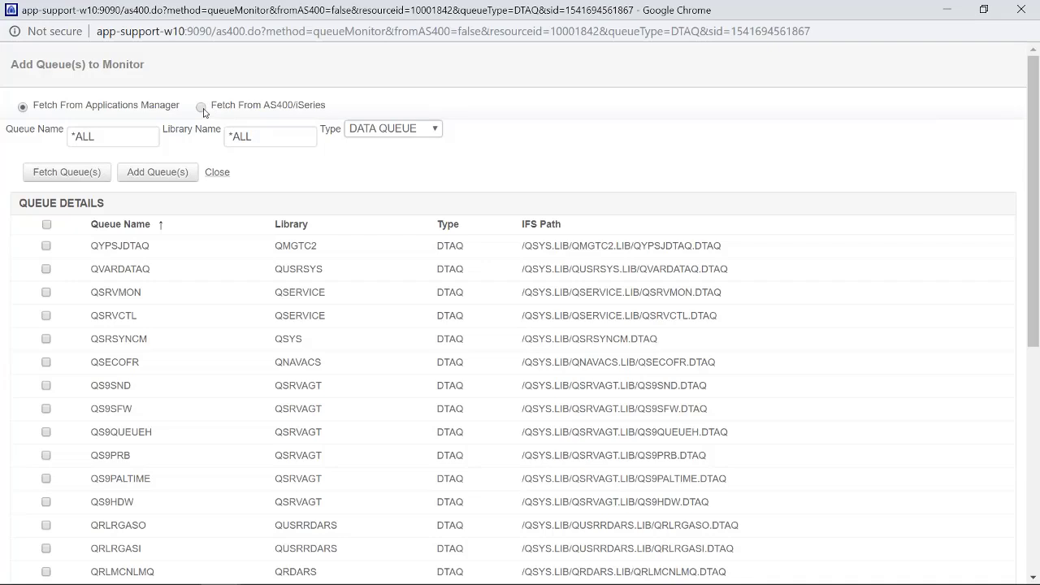
Add the data queues QYPSJDTAQ, QVARDATAQ and QSRVMON to the monitored queues.
click(45, 247)
click(47, 267)
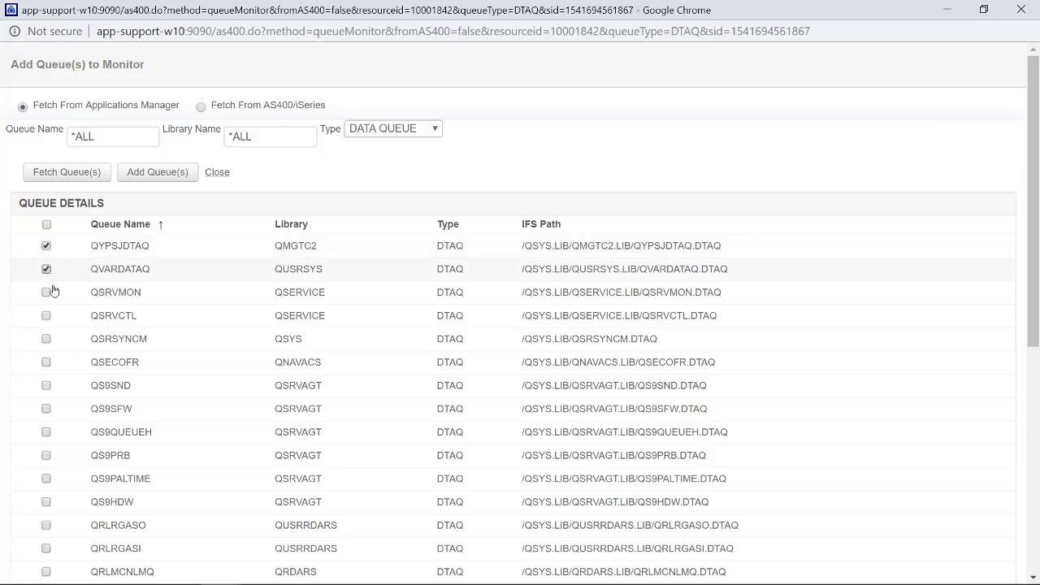
click(47, 291)
click(178, 178)
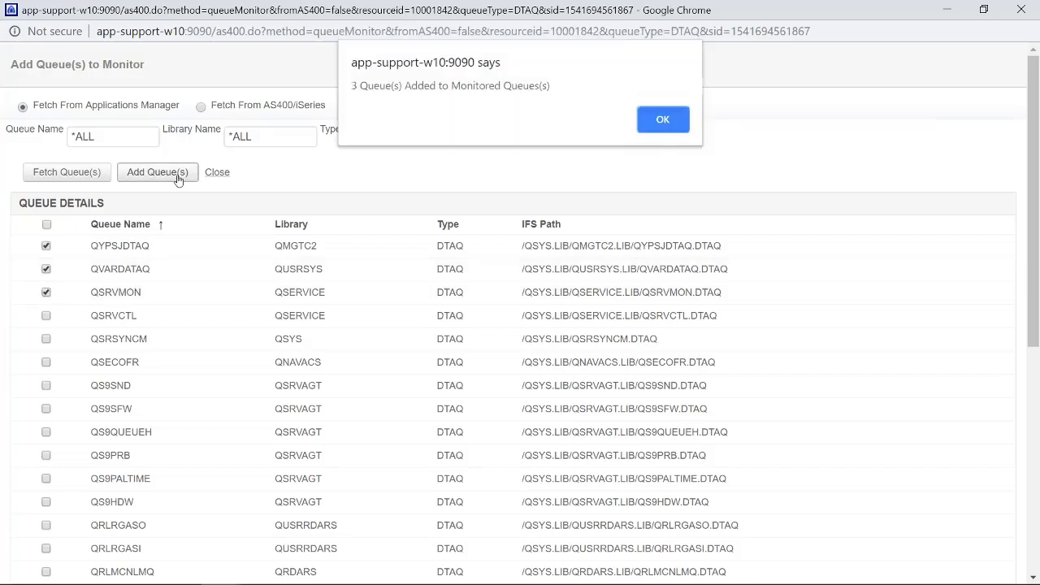
click(663, 119)
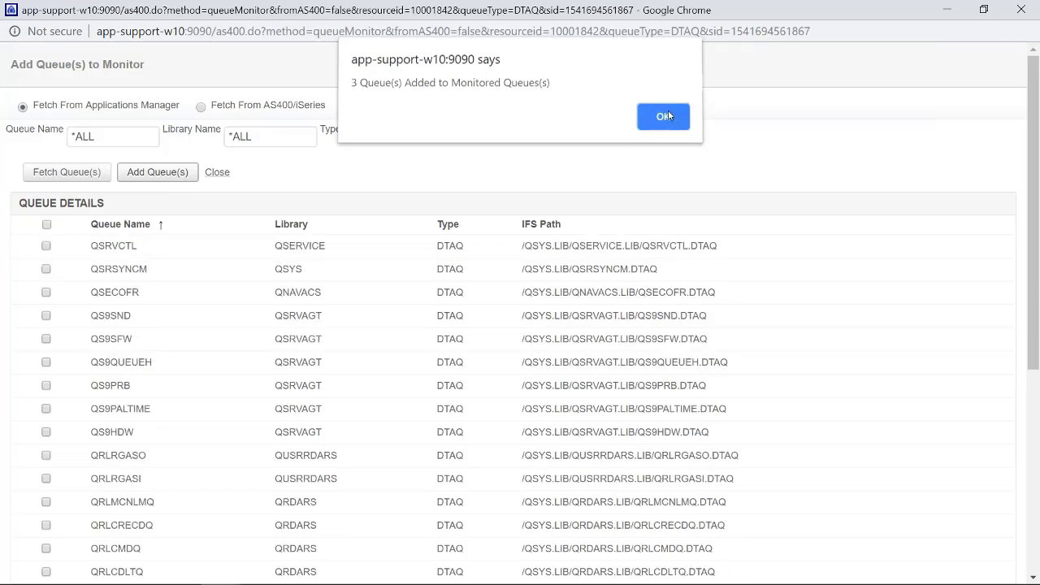
Fetch the job queues and add RATS, QZHBHTTP and QUSRNOMAX to the monitored queues.
click(394, 128)
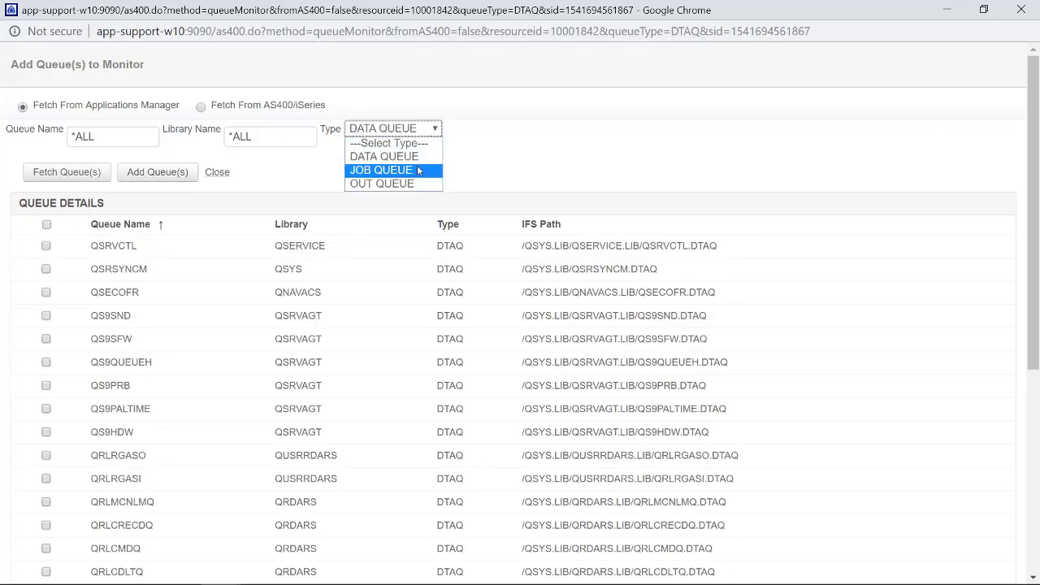
click(419, 170)
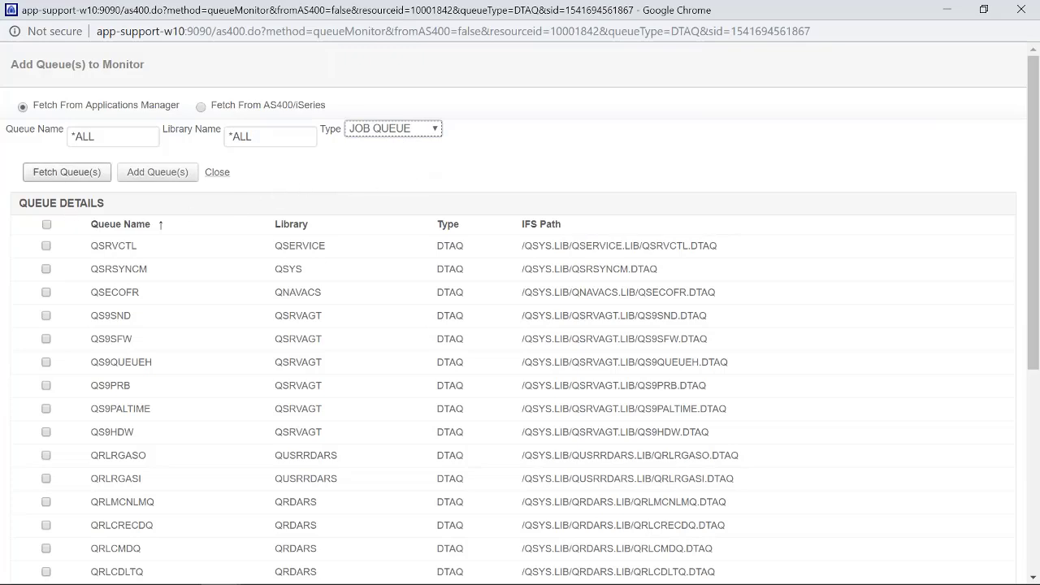
click(72, 177)
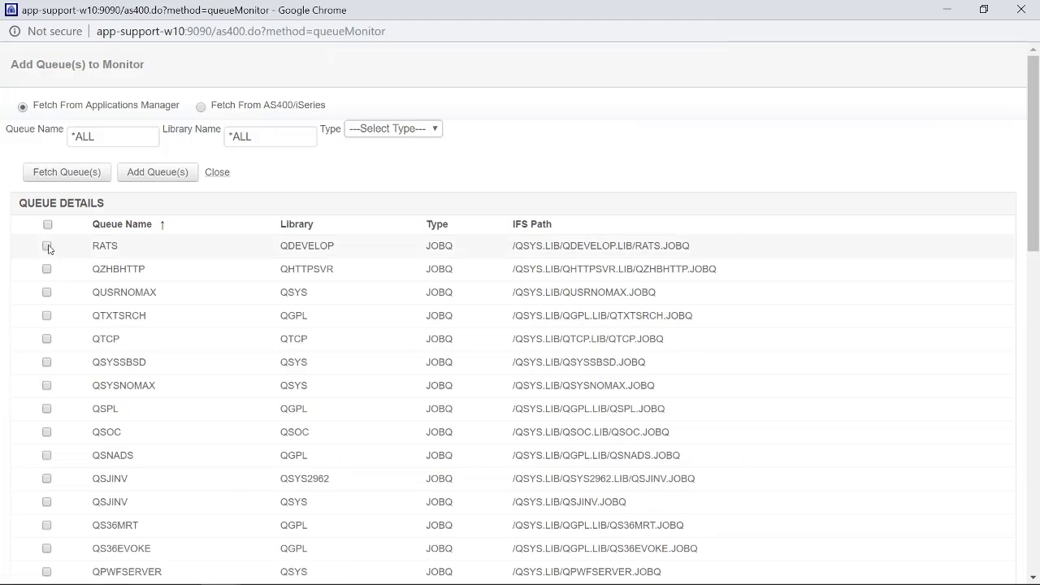
click(47, 247)
click(46, 269)
click(46, 293)
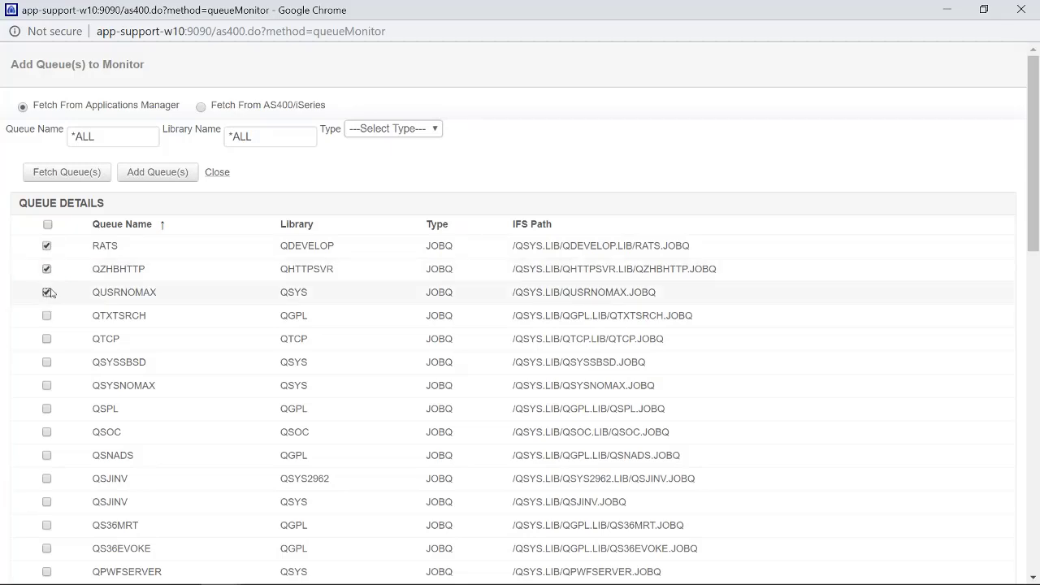
click(157, 171)
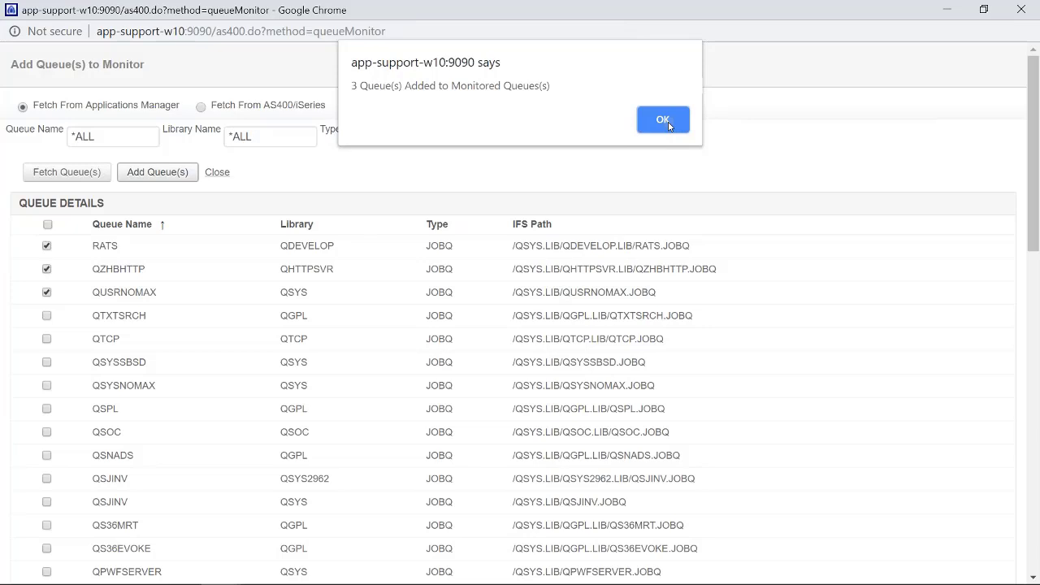
click(666, 122)
Fetch the out queues and add QSRVMON, QSPRCLOUTQ and QS9SRVAGT to the monitored queues.
click(393, 128)
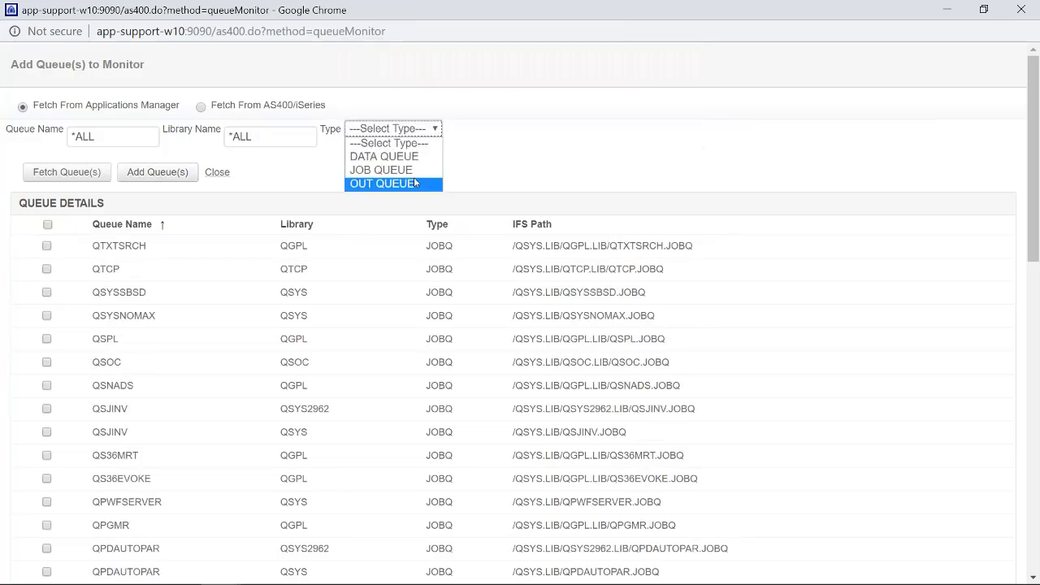
click(414, 183)
click(173, 172)
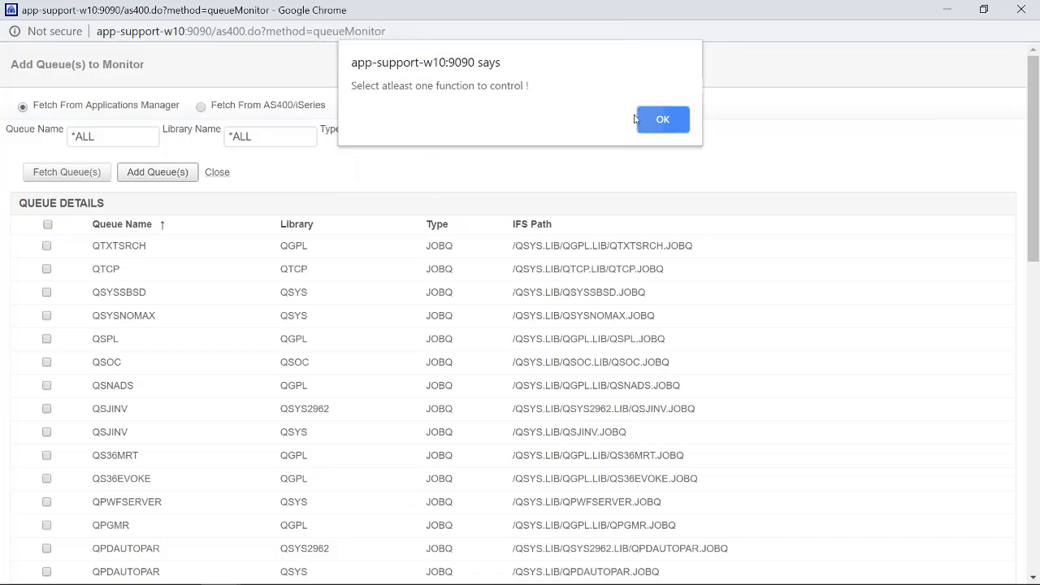
key(Return)
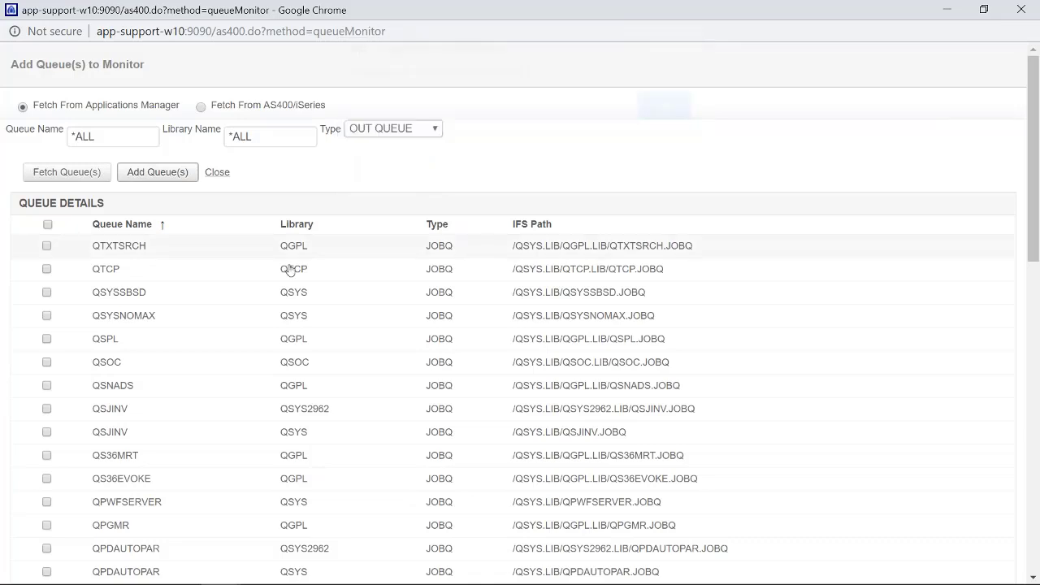
click(46, 245)
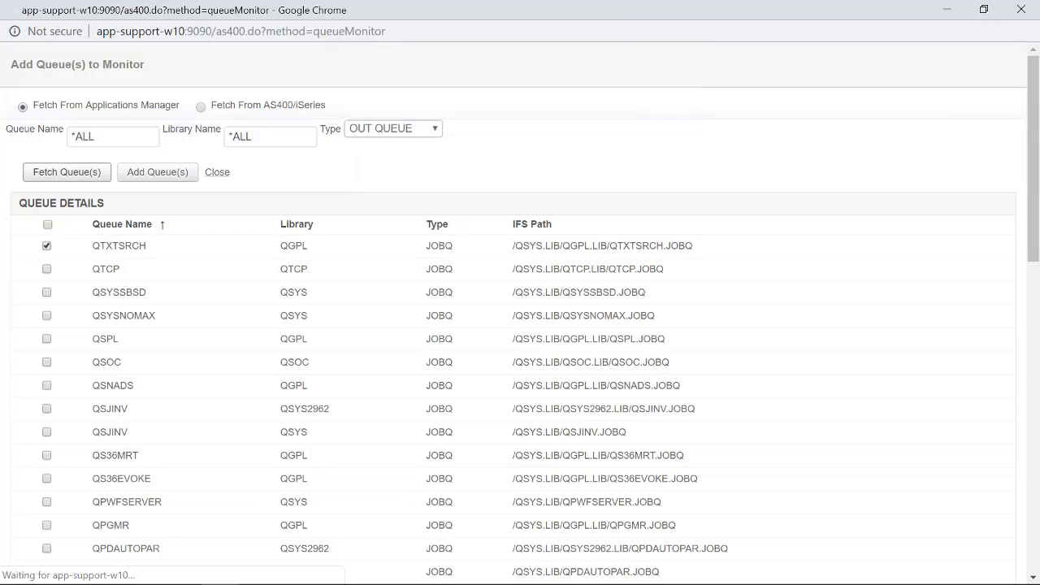
click(46, 269)
click(45, 291)
click(45, 315)
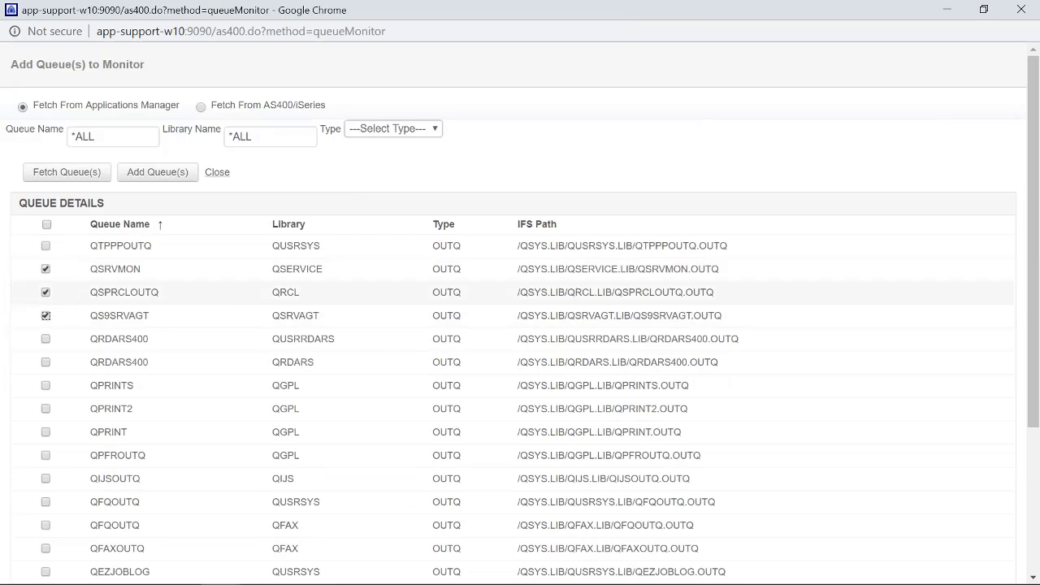
click(136, 177)
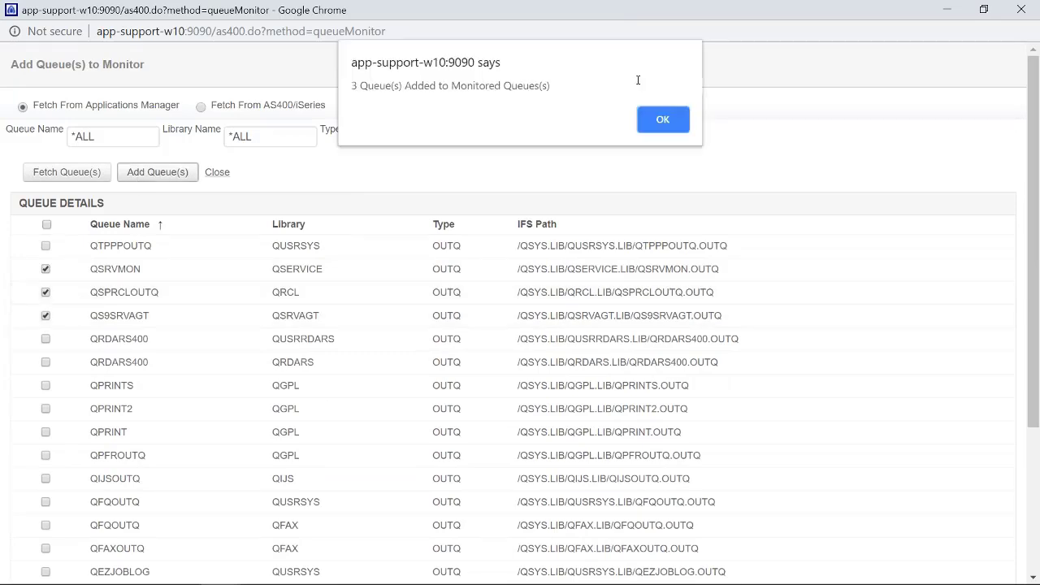
click(681, 121)
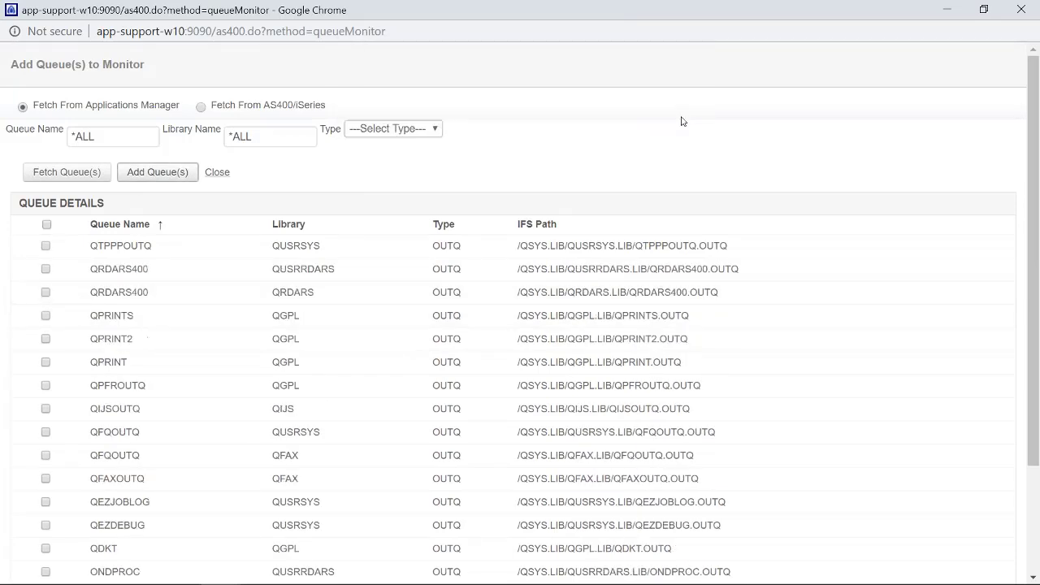
Close the queue selection window, poll the AS400 New monitor and review its monitored data, job and out queues.
click(1018, 8)
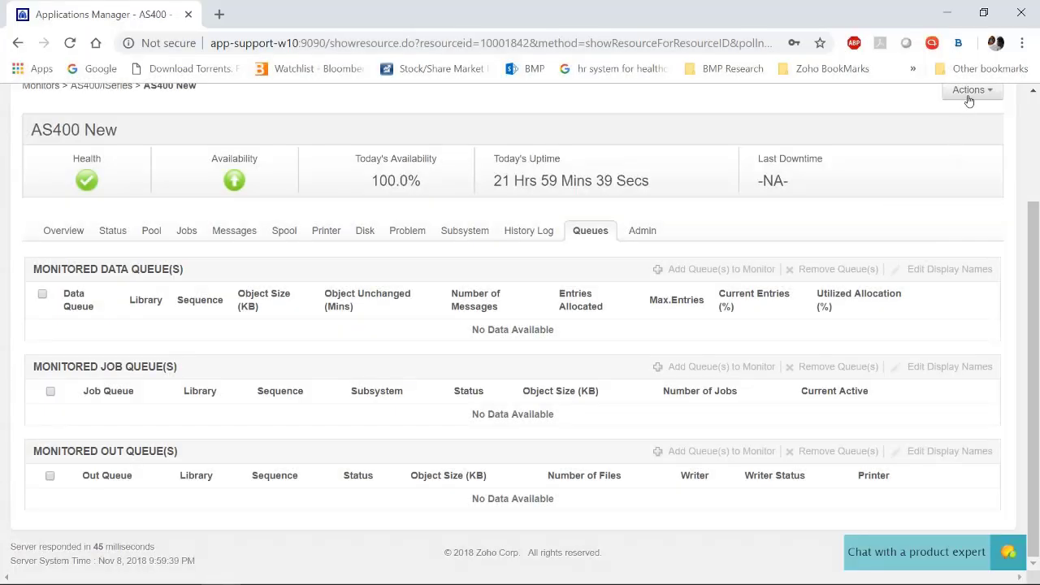
click(968, 94)
click(924, 316)
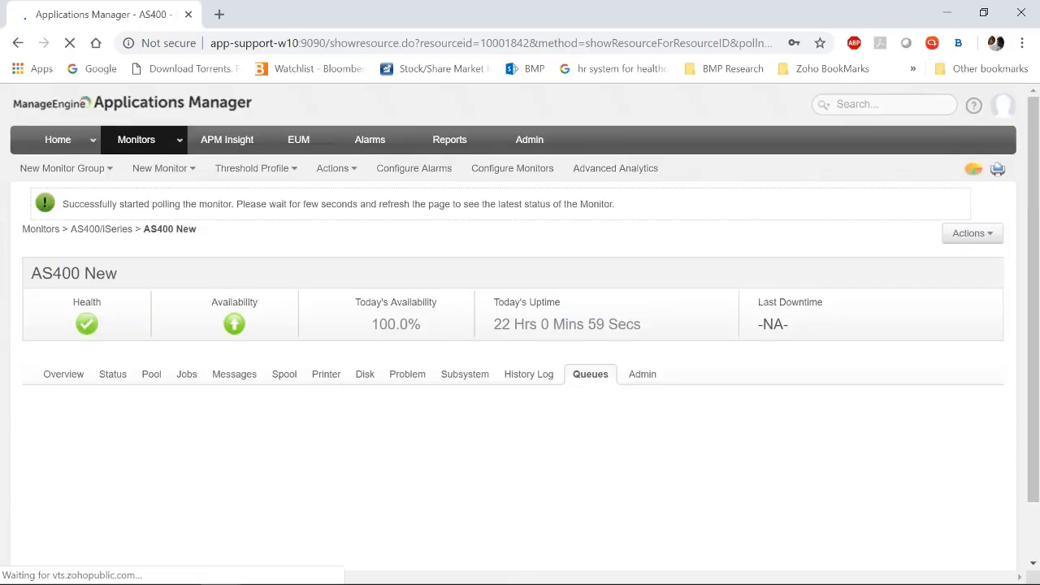
scroll(692, 276, down, 1)
scroll(691, 275, down, 1)
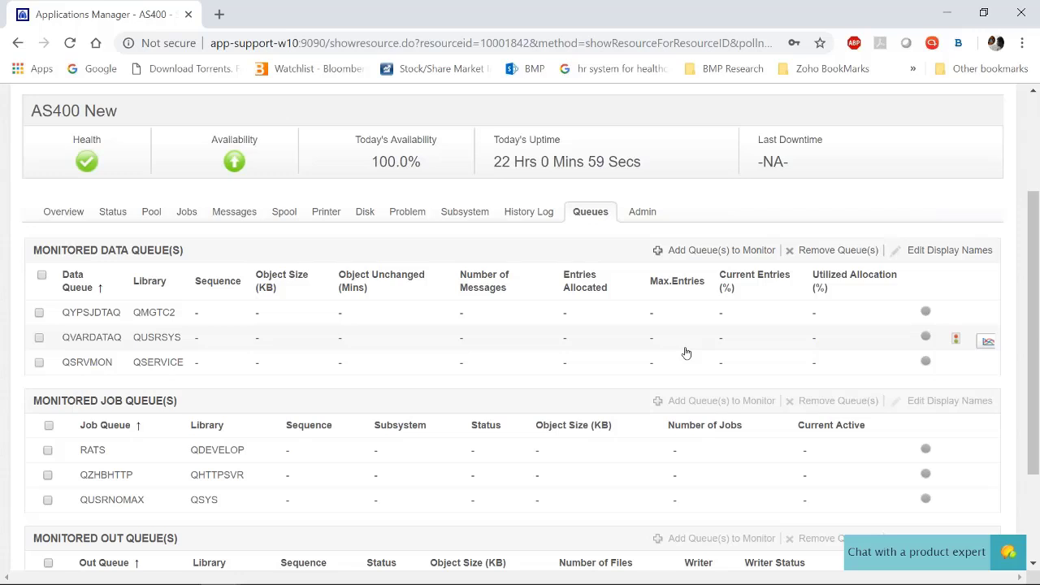
drag(1029, 269, 1029, 318)
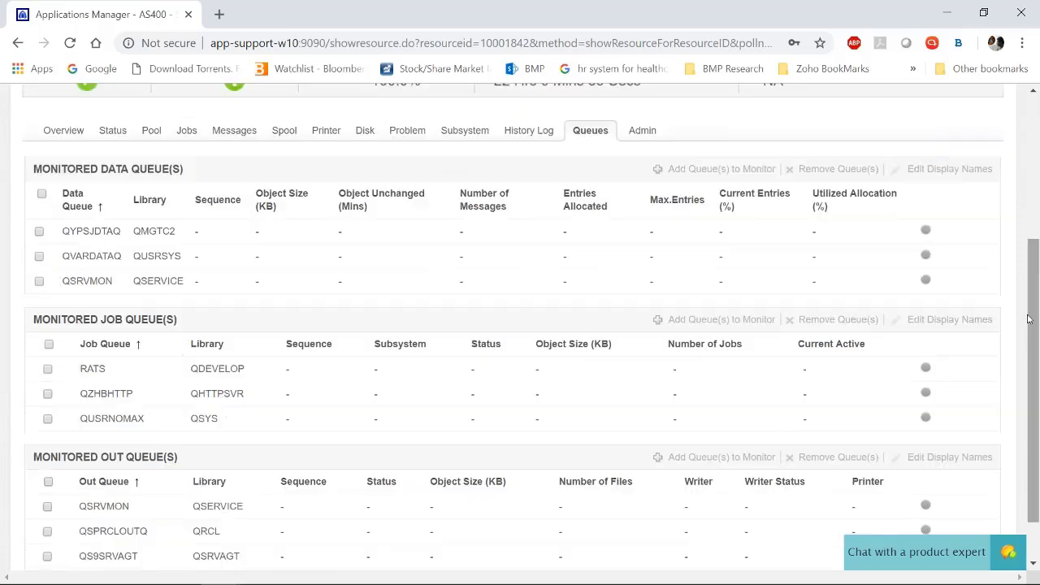
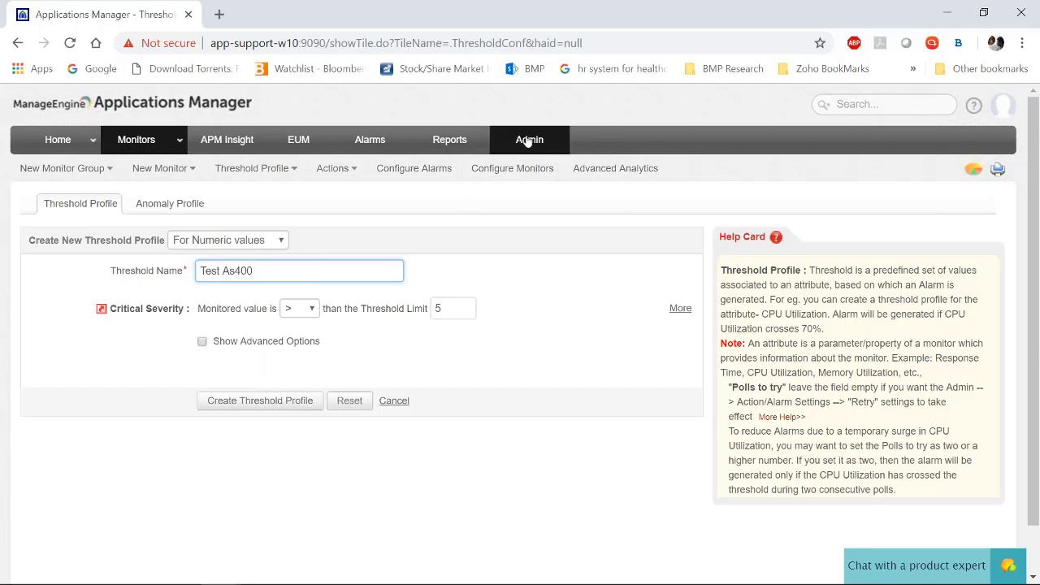
Bring up the trend analysis reports for the AS400 New monitor, searching the monitor list for as400.
click(455, 144)
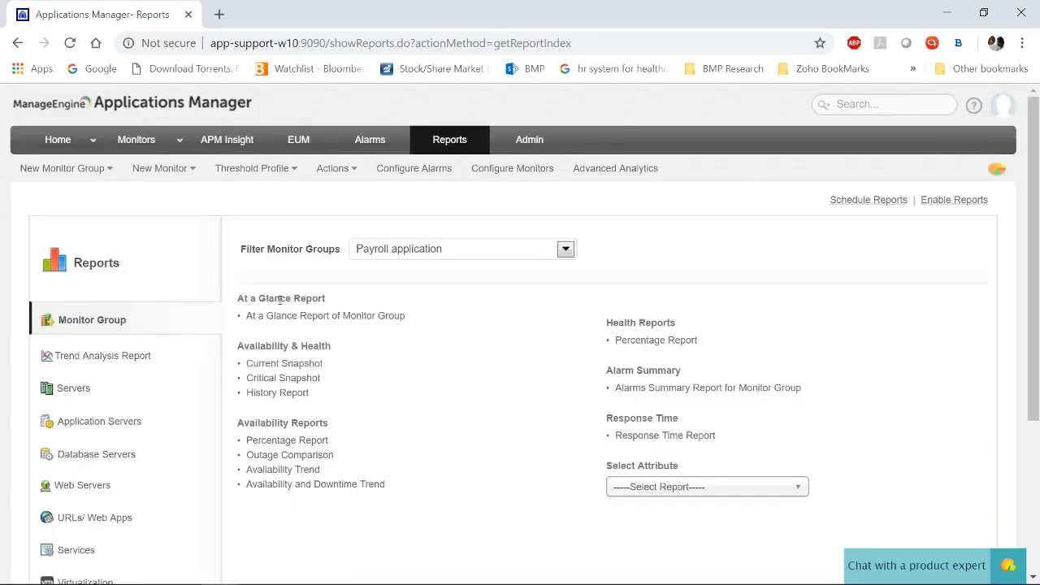
scroll(445, 324, down, 1)
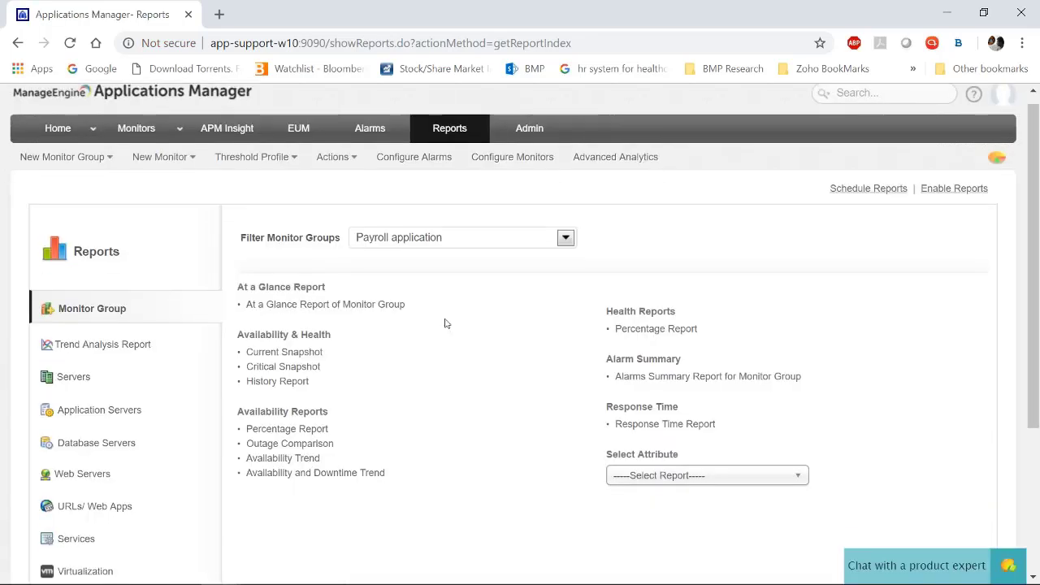
scroll(445, 323, down, 2)
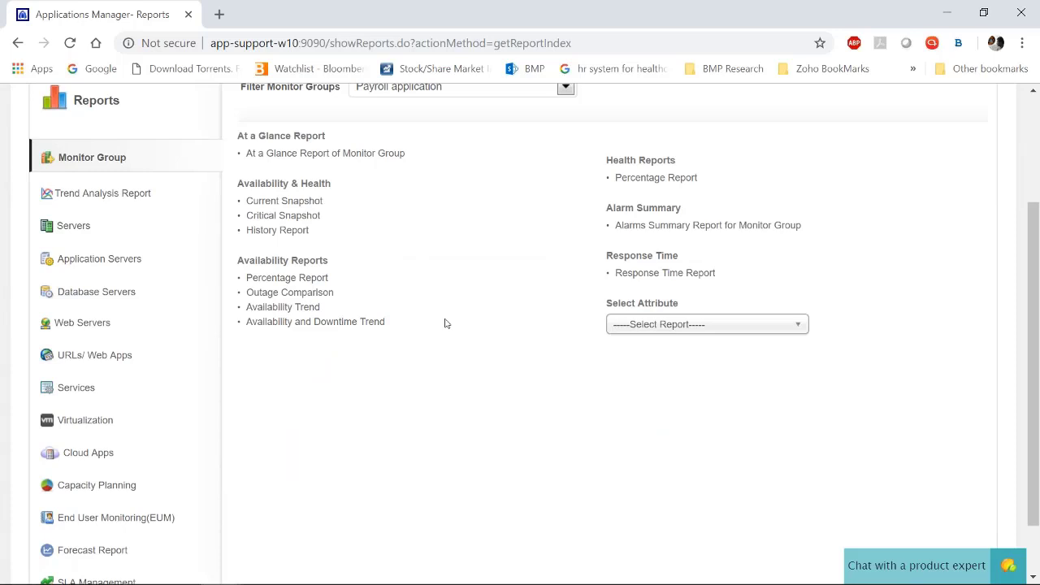
click(97, 203)
scroll(272, 281, up, 1)
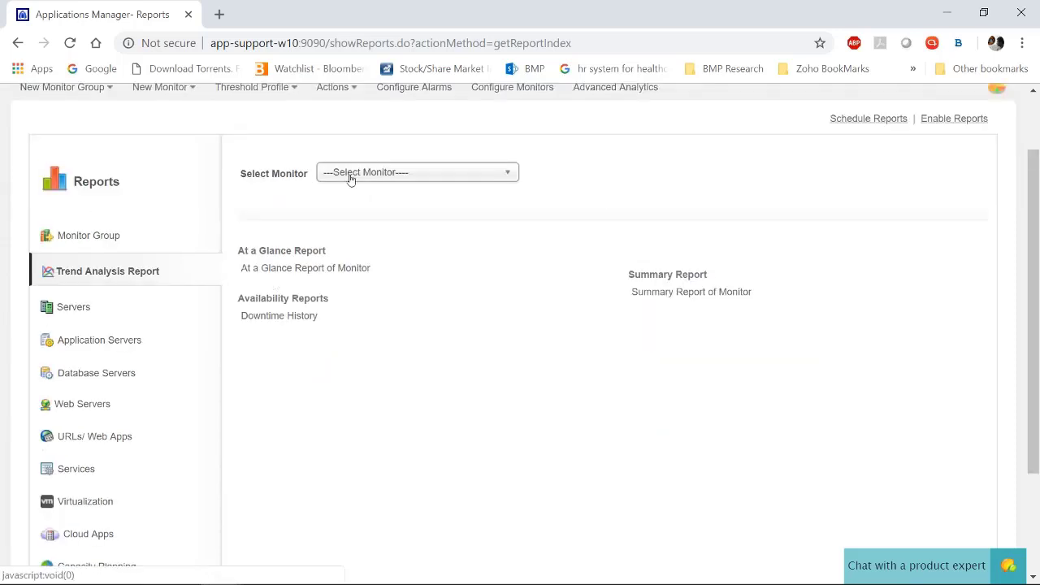
click(356, 175)
text(as400)
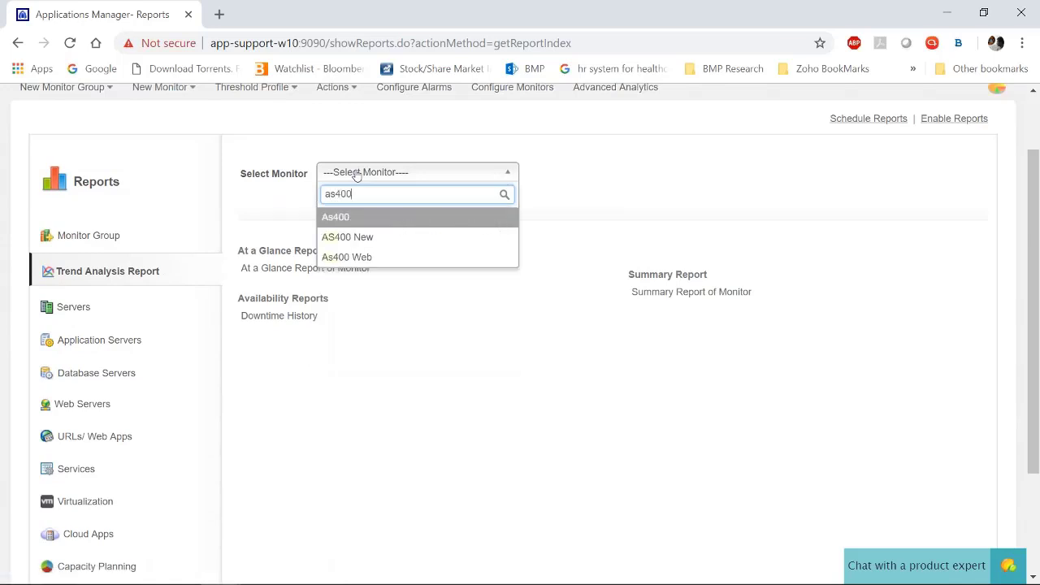
click(363, 238)
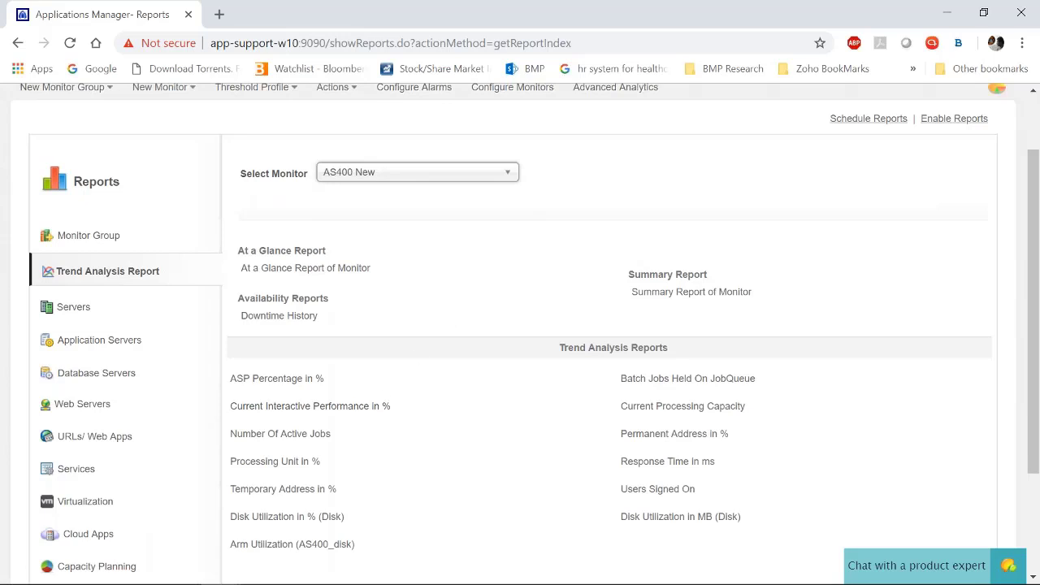
Examine the full-size ASP Percentage history and hour-of-day reports for AS400 New, and close the report window.
click(291, 387)
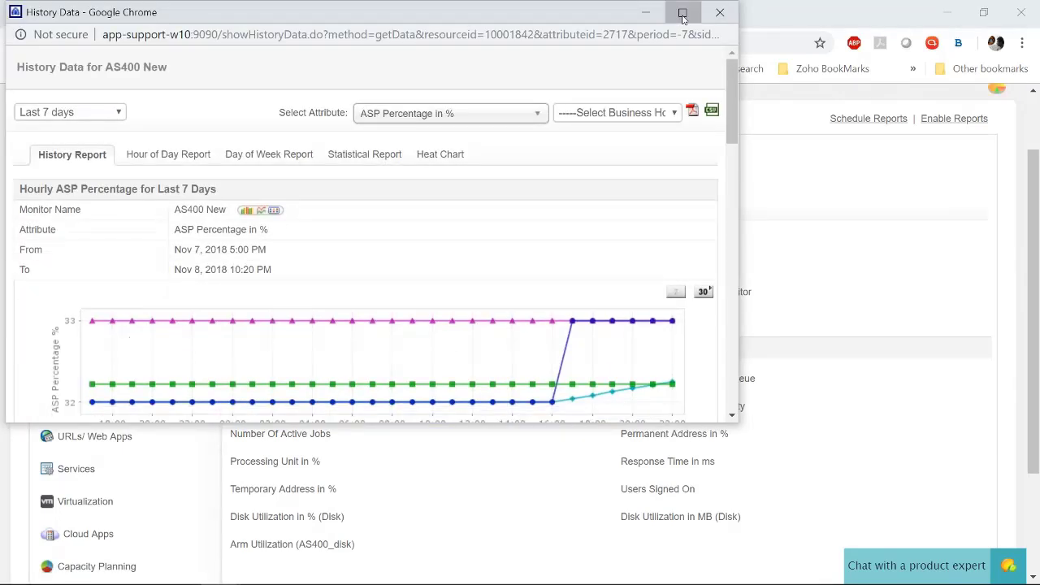
click(683, 13)
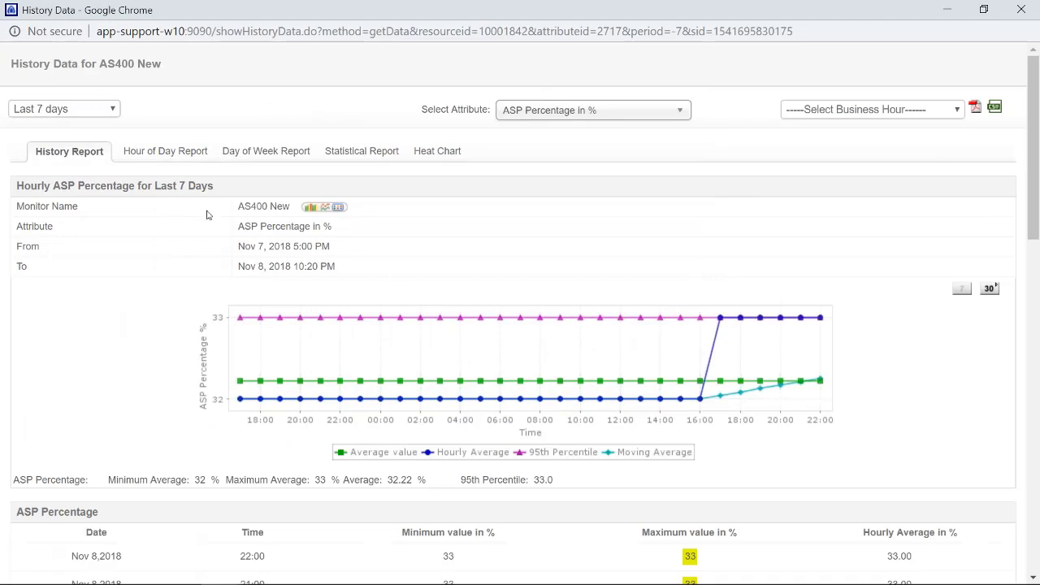
click(173, 155)
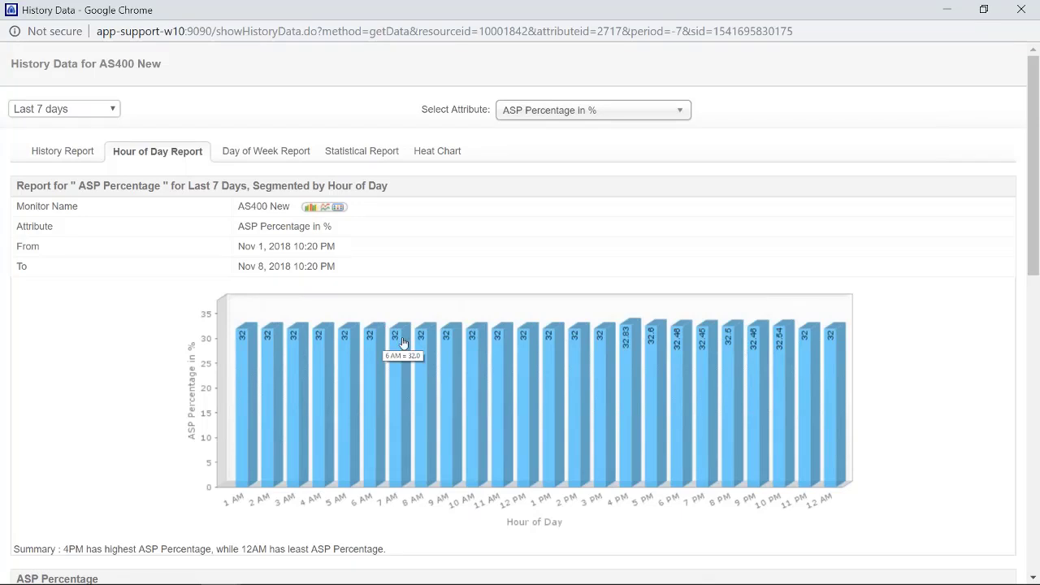
click(1023, 9)
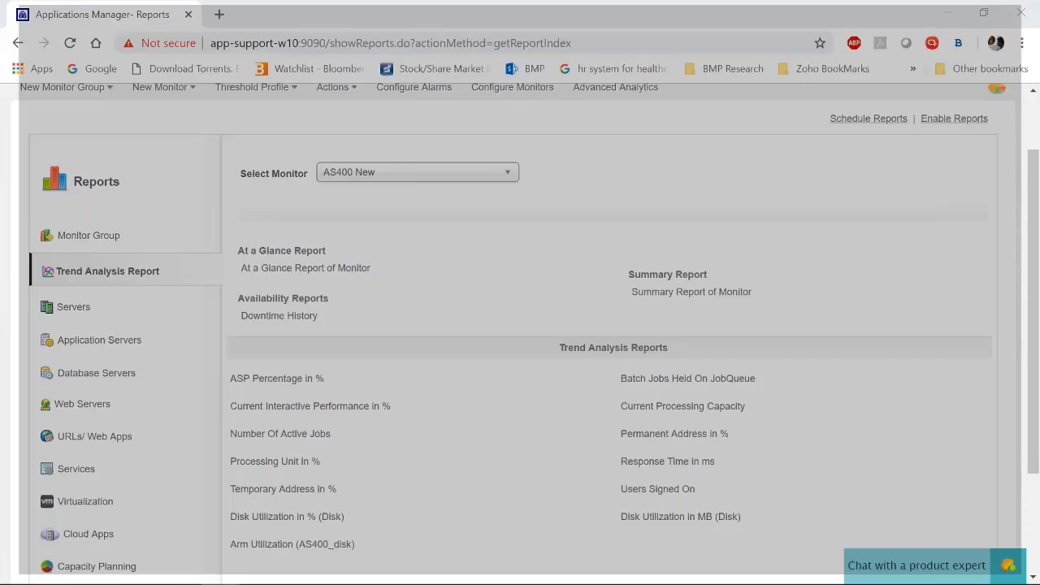
Bring up the forecast reports and choose Servers as the monitor type with Linux as the server option.
scroll(172, 434, down, 2)
click(111, 497)
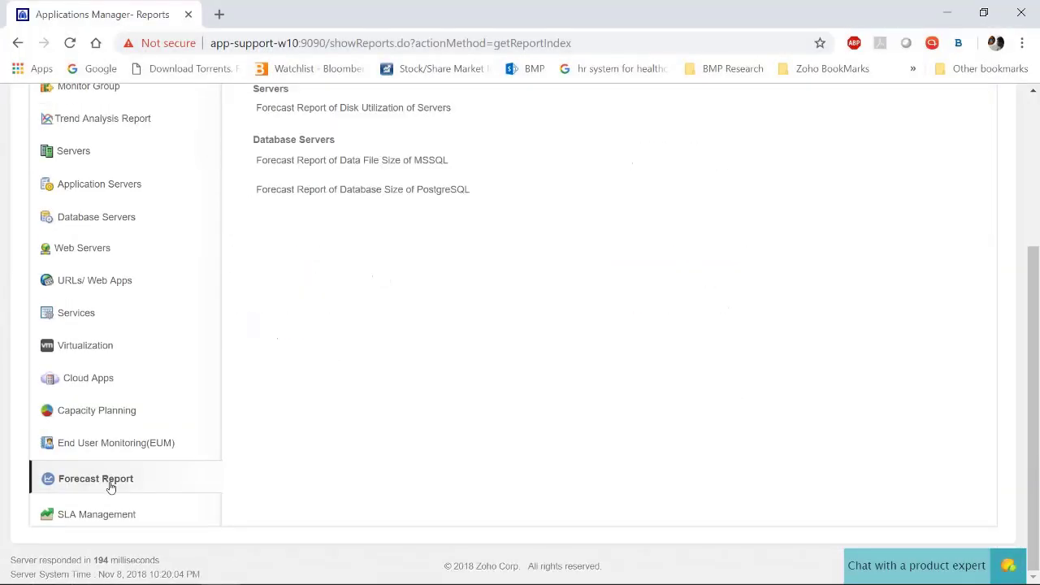
scroll(441, 356, up, 1)
scroll(442, 356, up, 1)
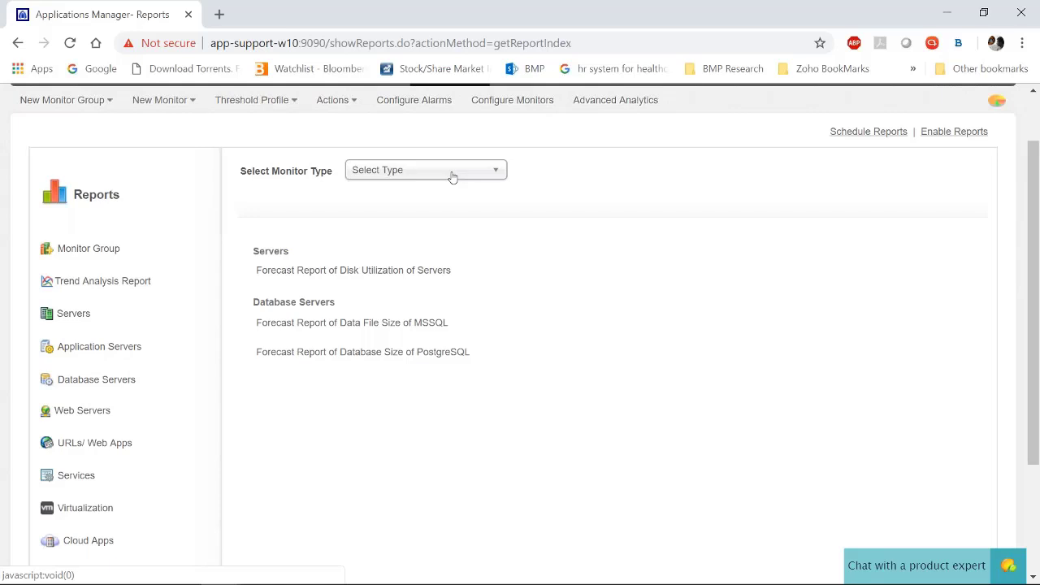
click(453, 171)
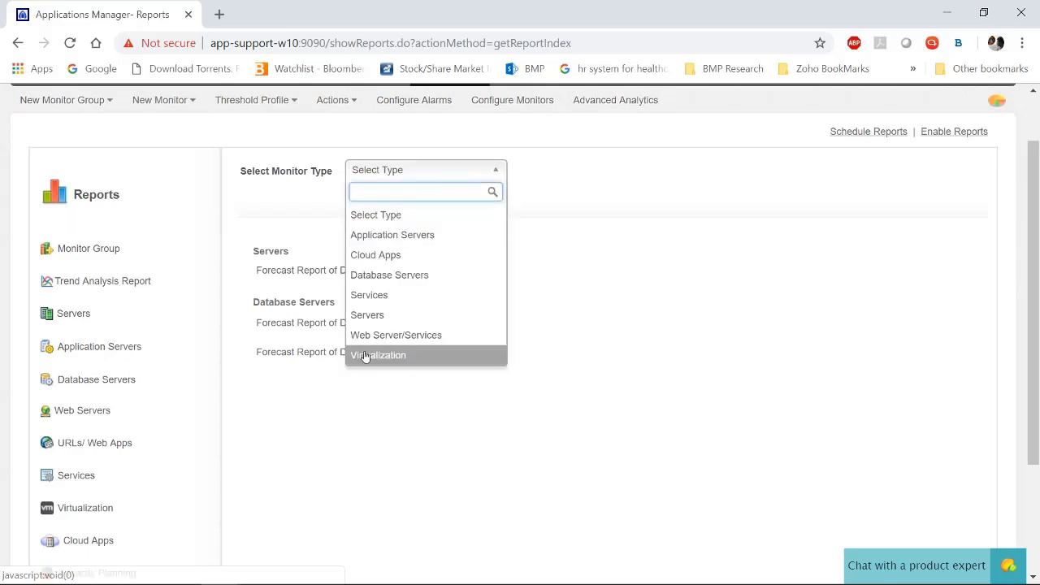
click(367, 314)
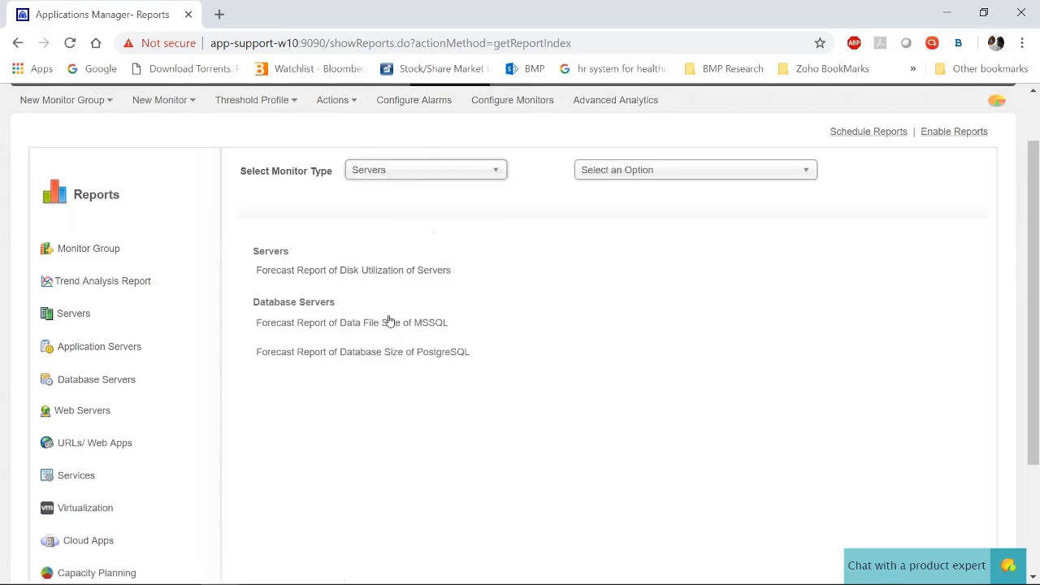
click(617, 177)
click(618, 174)
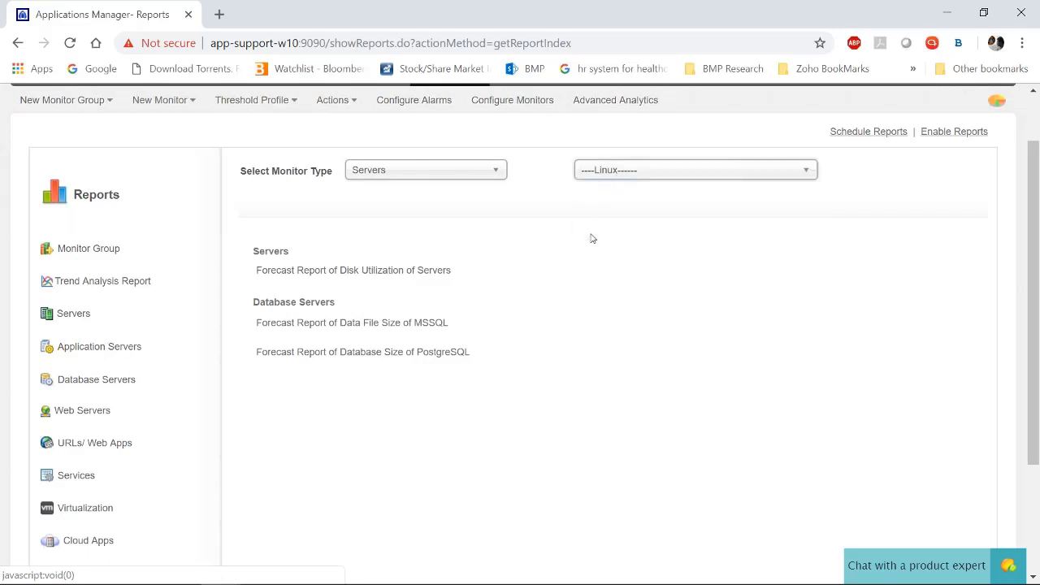
Examine the forecast report of disk utilization of servers with the growth trend set to 6 months, and close the report window.
click(628, 178)
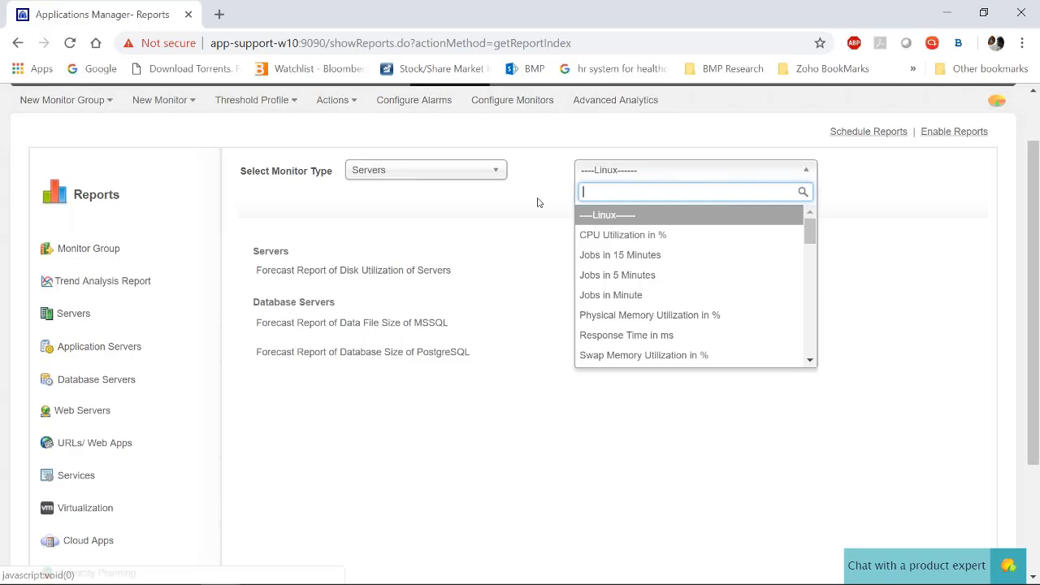
click(396, 249)
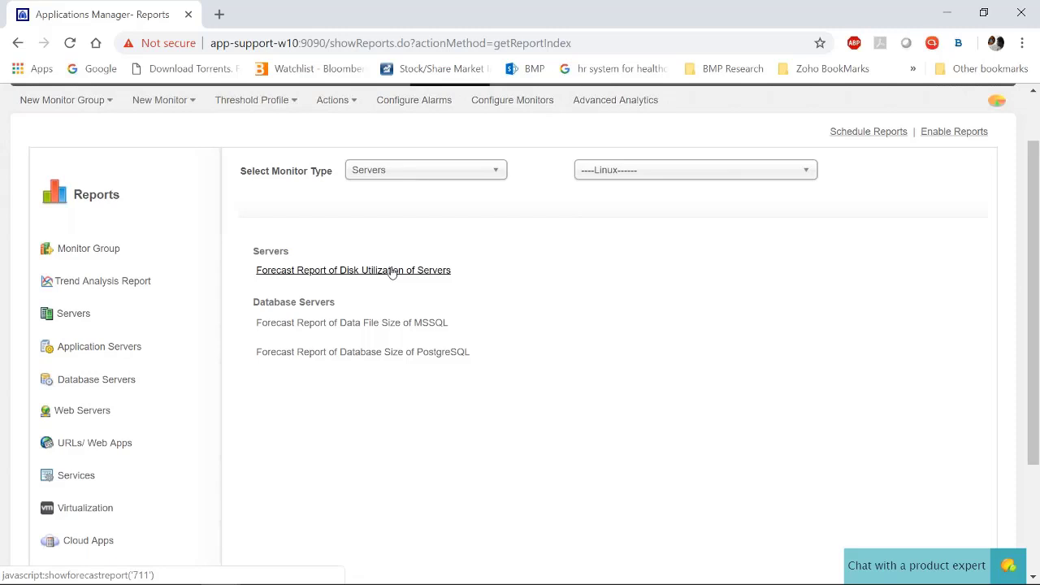
click(392, 271)
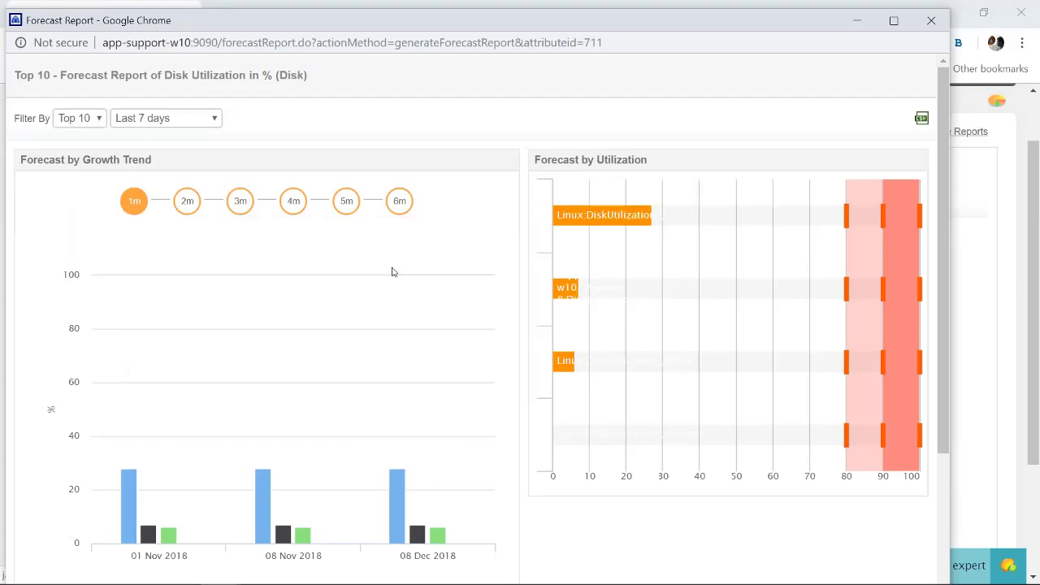
click(399, 201)
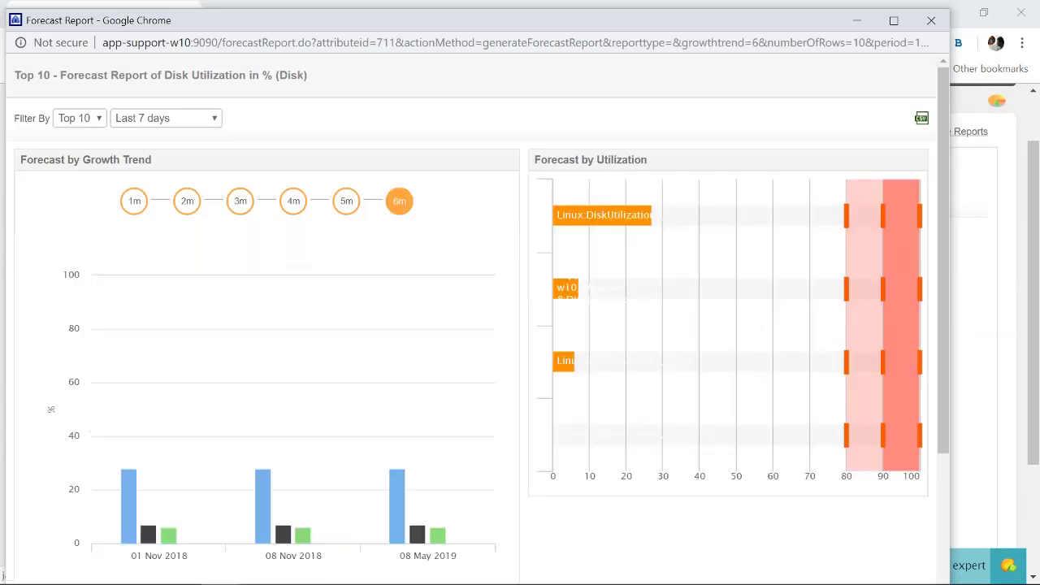
click(932, 21)
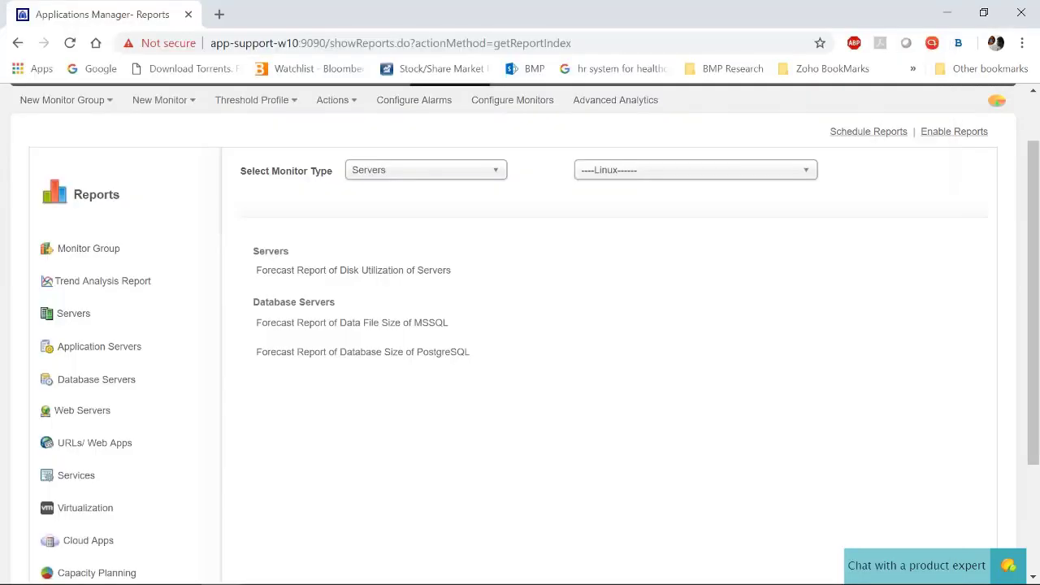
scroll(671, 290, down, 1)
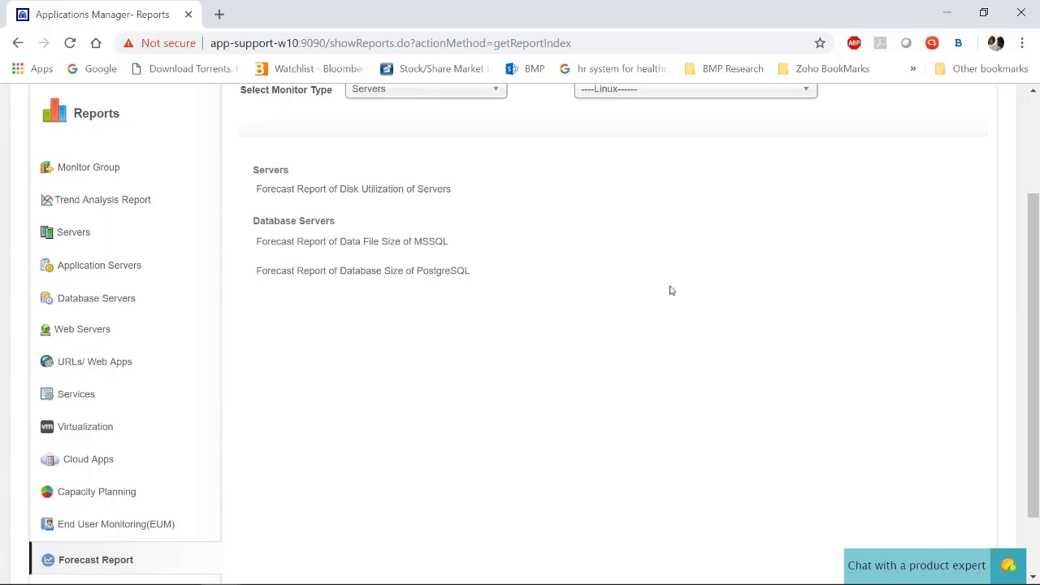
key(alt+Tab)
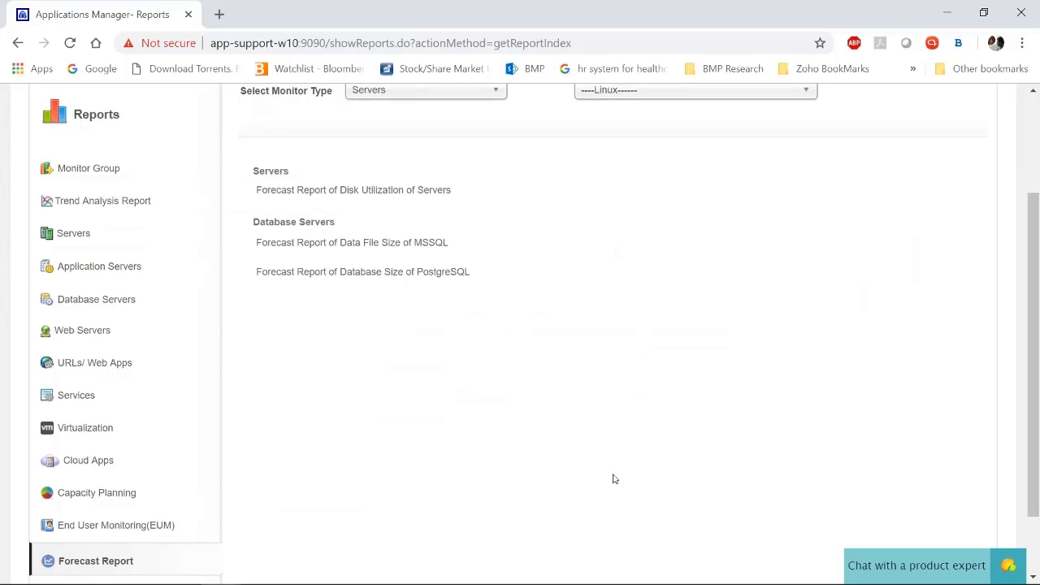
Return to the home dashboard and look over the list of available dashboards and the dashboard actions.
scroll(613, 479, up, 3)
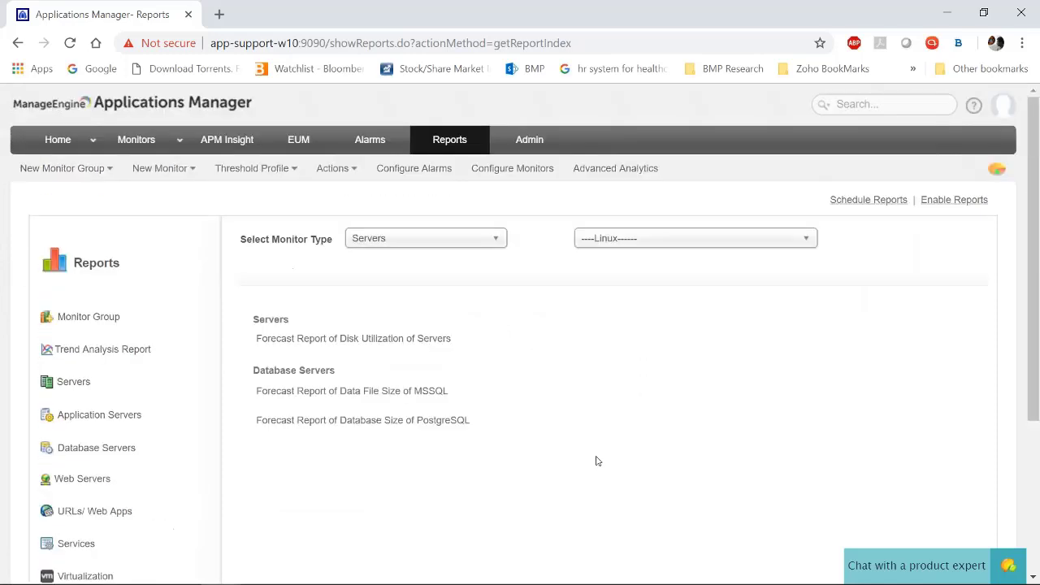
click(57, 145)
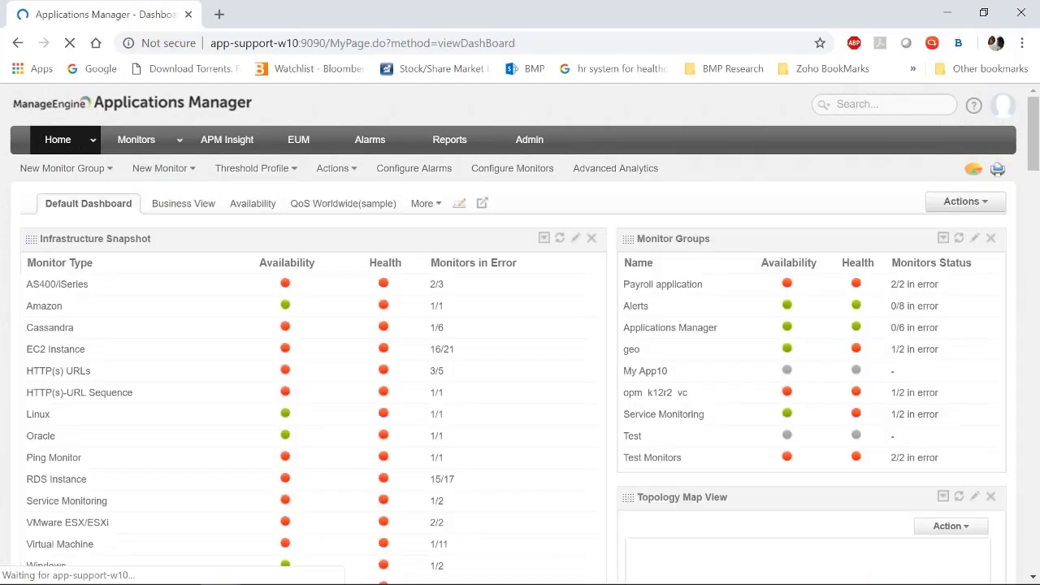
click(426, 204)
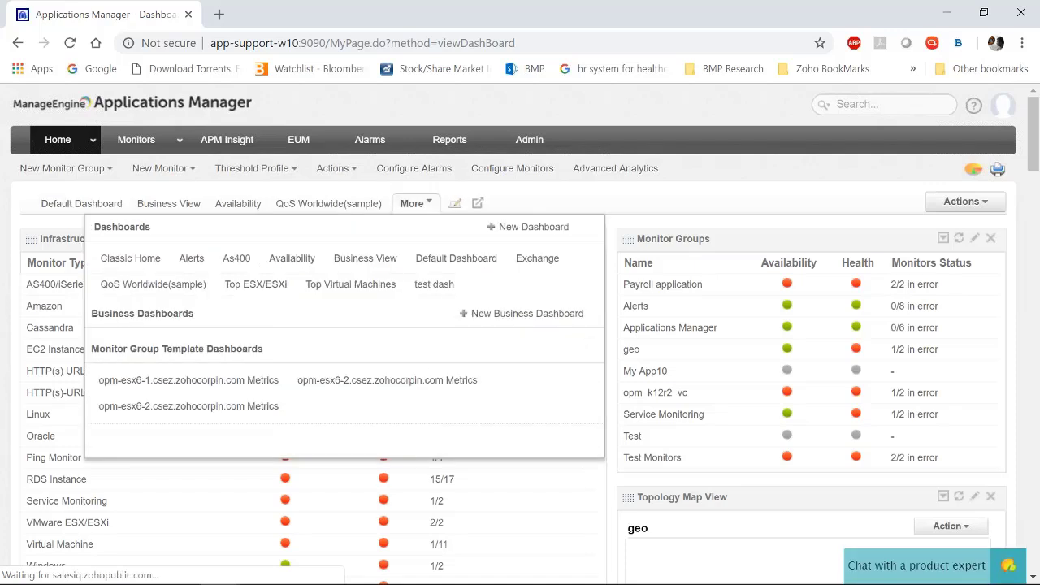
click(965, 203)
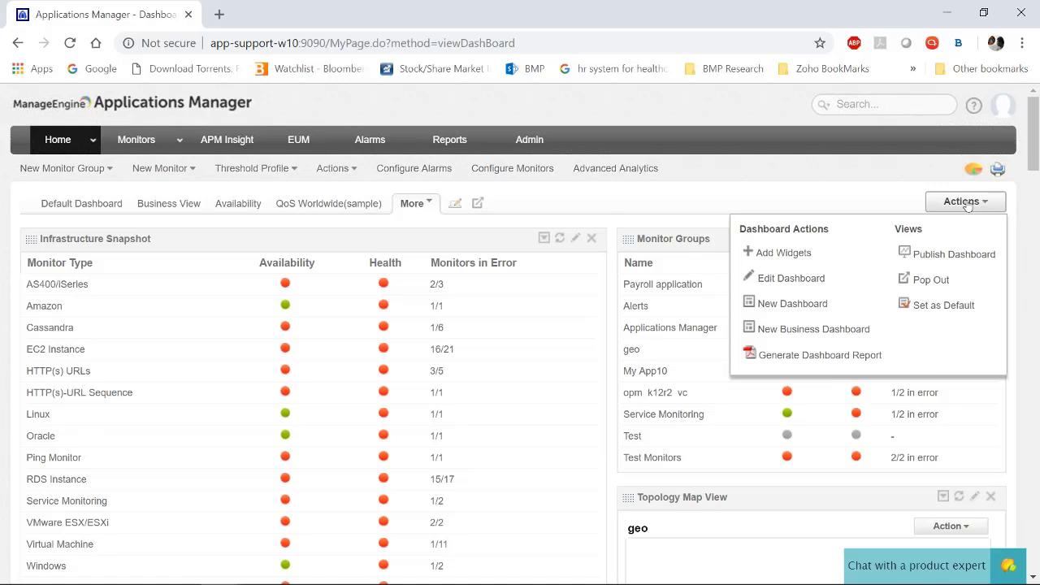
Bring up the As400 dashboard and review its availability and health status and performance metric widgets.
click(422, 206)
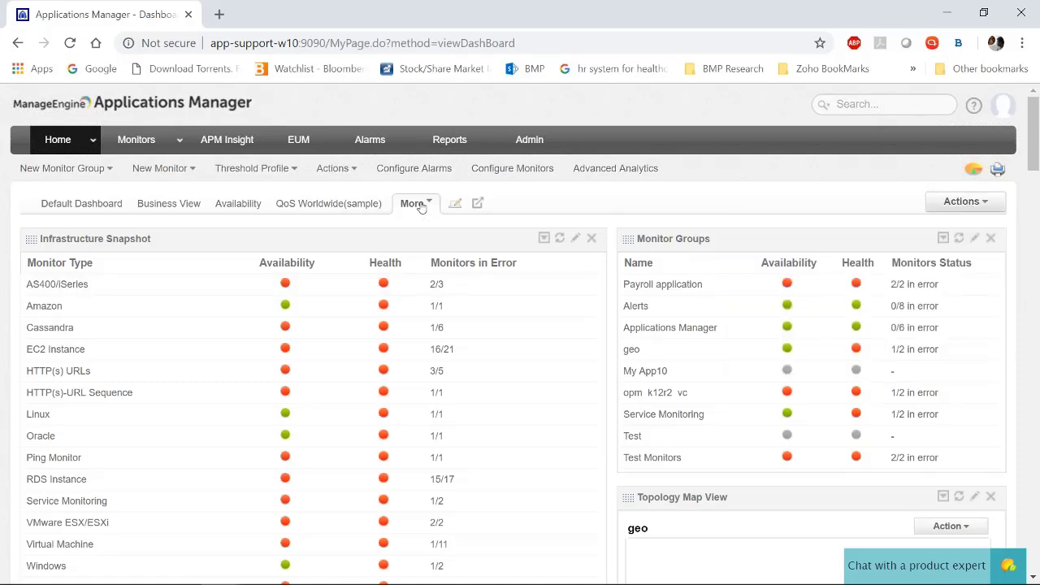
click(422, 206)
click(238, 260)
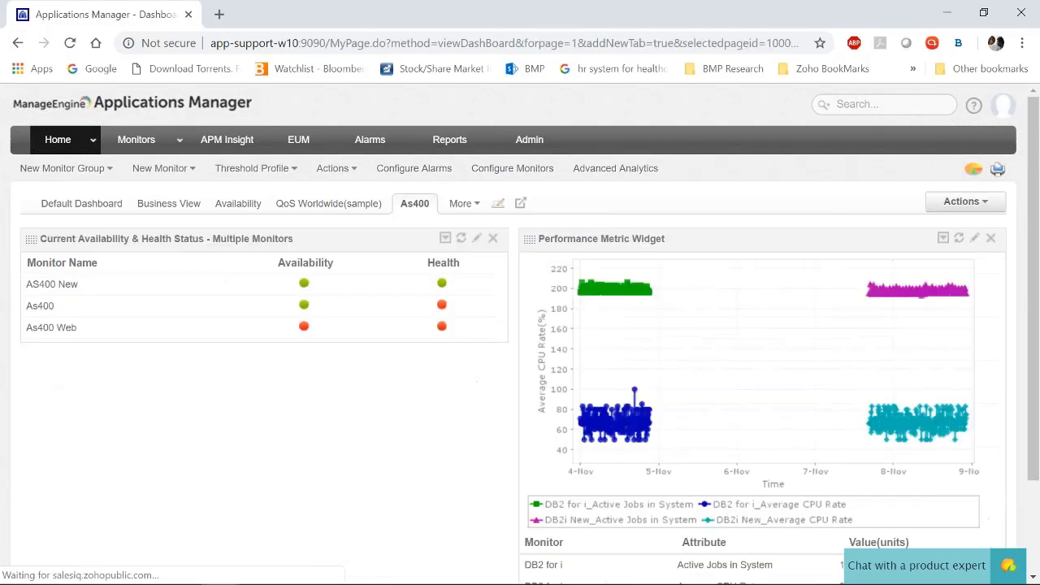
scroll(289, 409, down, 1)
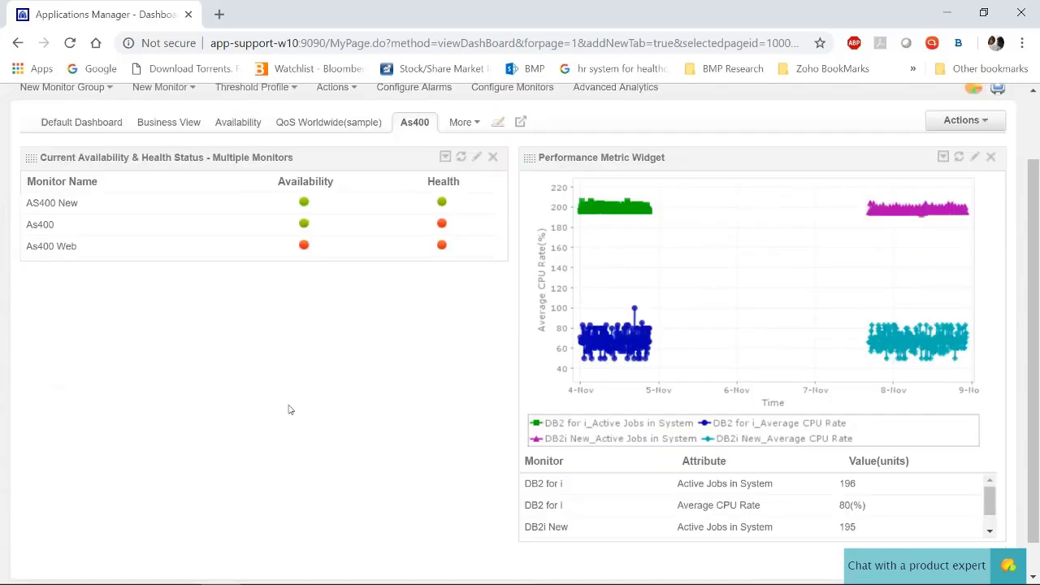